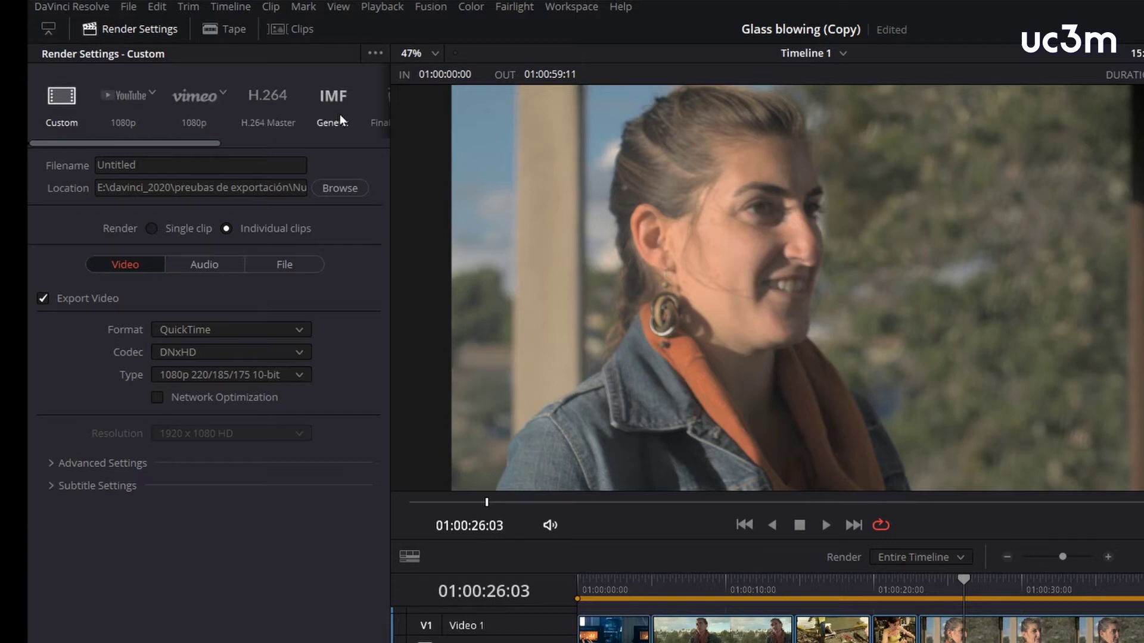
Check the tape output settings, then show the six timeline clip thumbnails beside the DNxHD render settings
drag(202, 144, 380, 140)
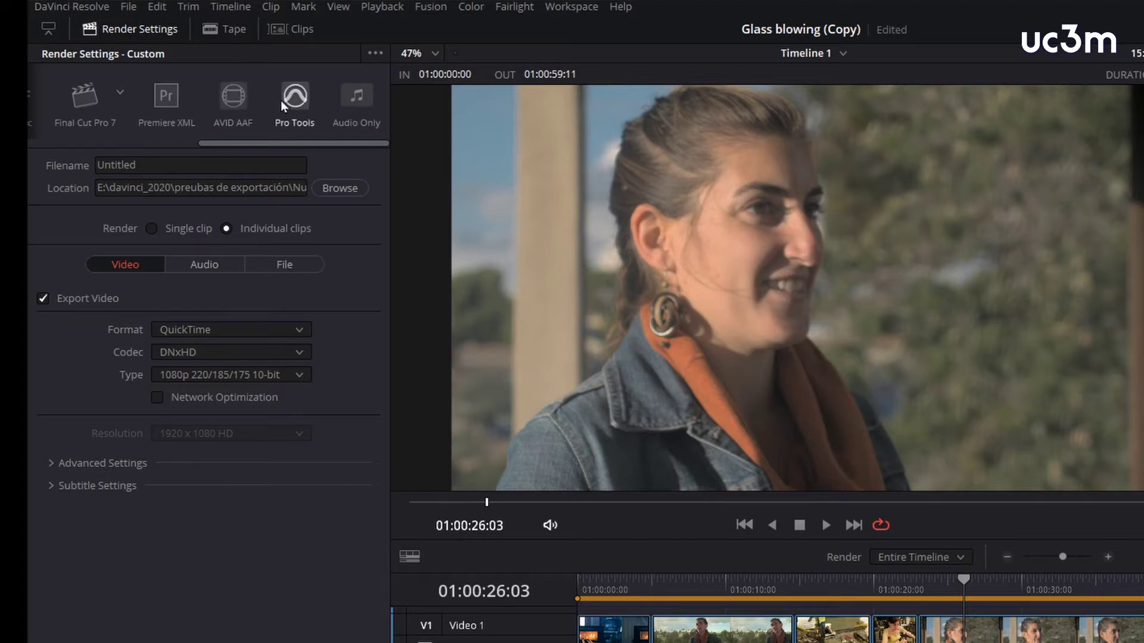
drag(231, 143, 62, 145)
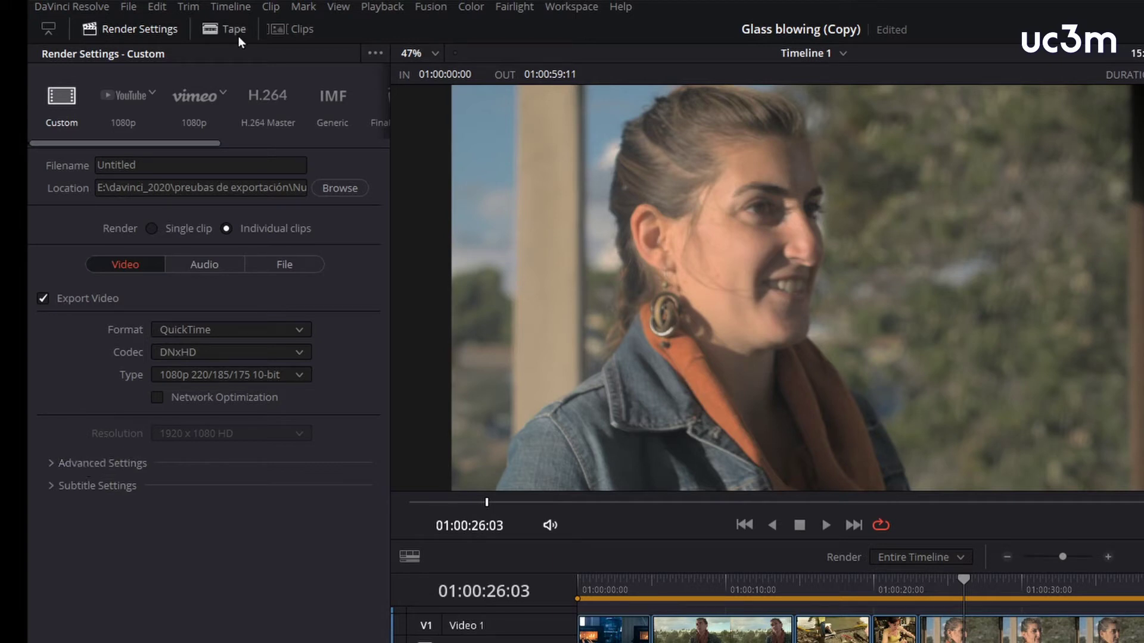
click(236, 30)
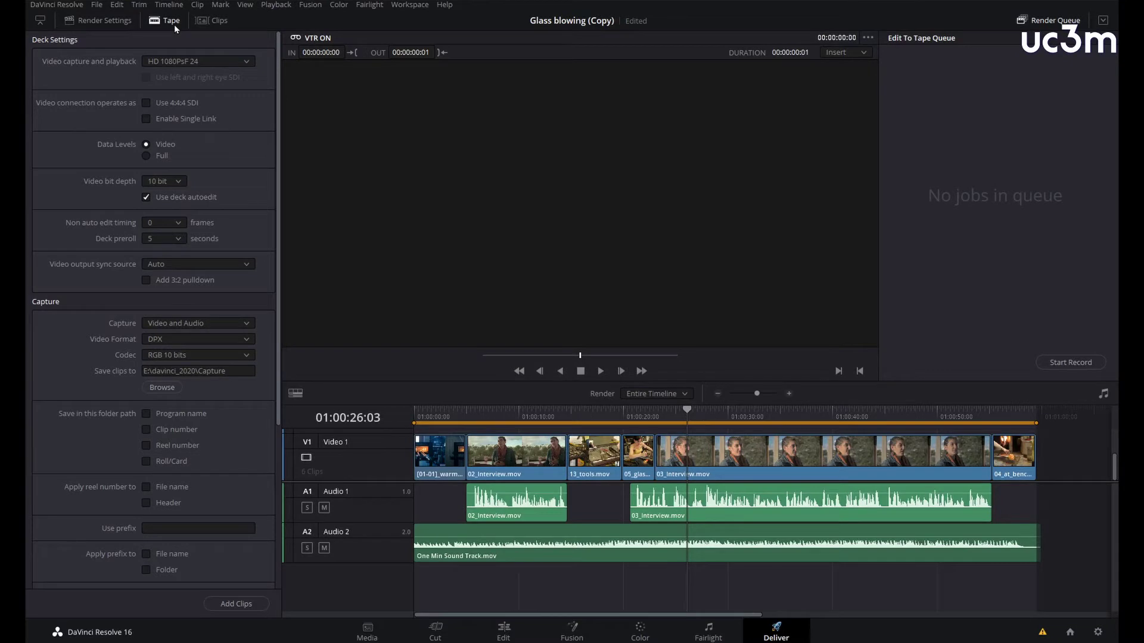
click(175, 27)
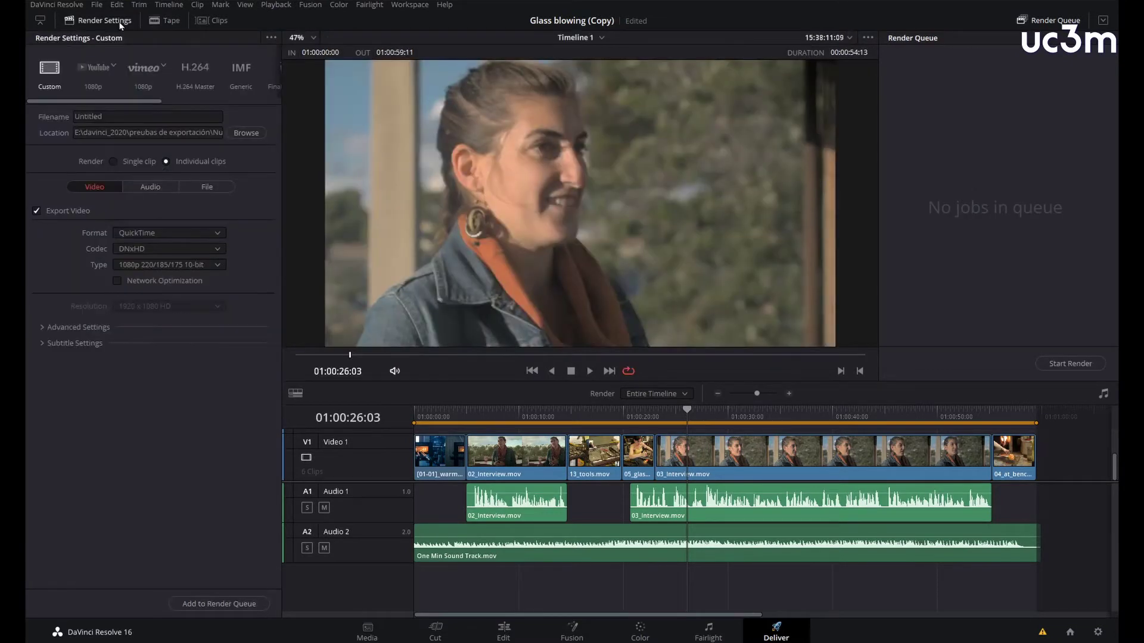
click(210, 21)
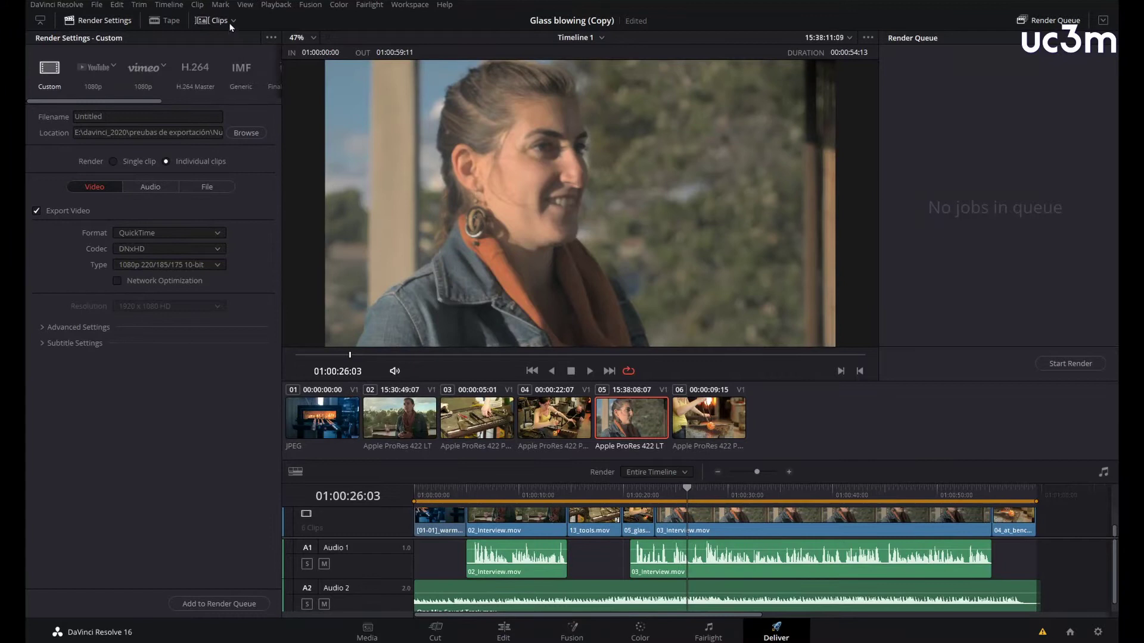
Review the Clips filter options, then hide the clip thumbnail strip
click(235, 22)
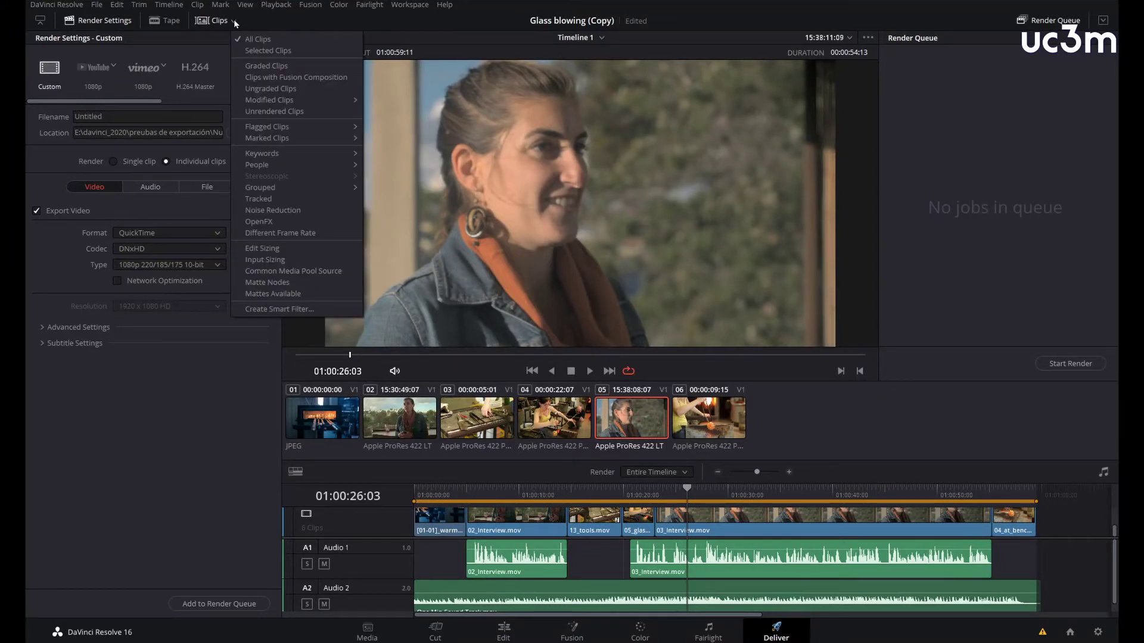
click(214, 21)
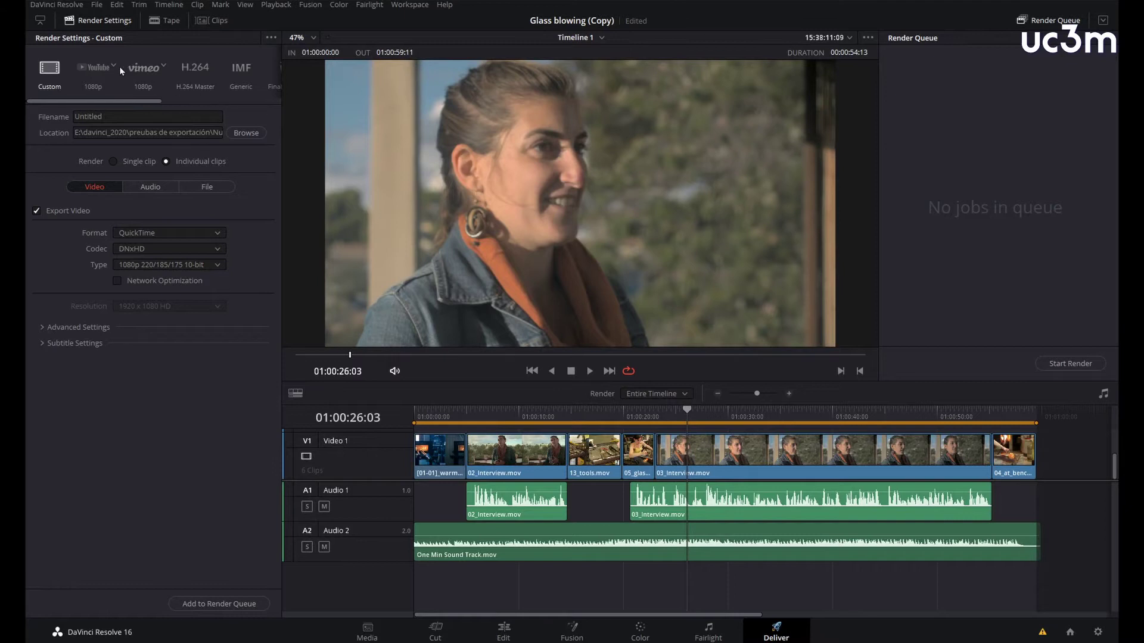
Apply the YouTube 1080p preset, queue a test job, then delete Job 1 to empty the queue
click(112, 67)
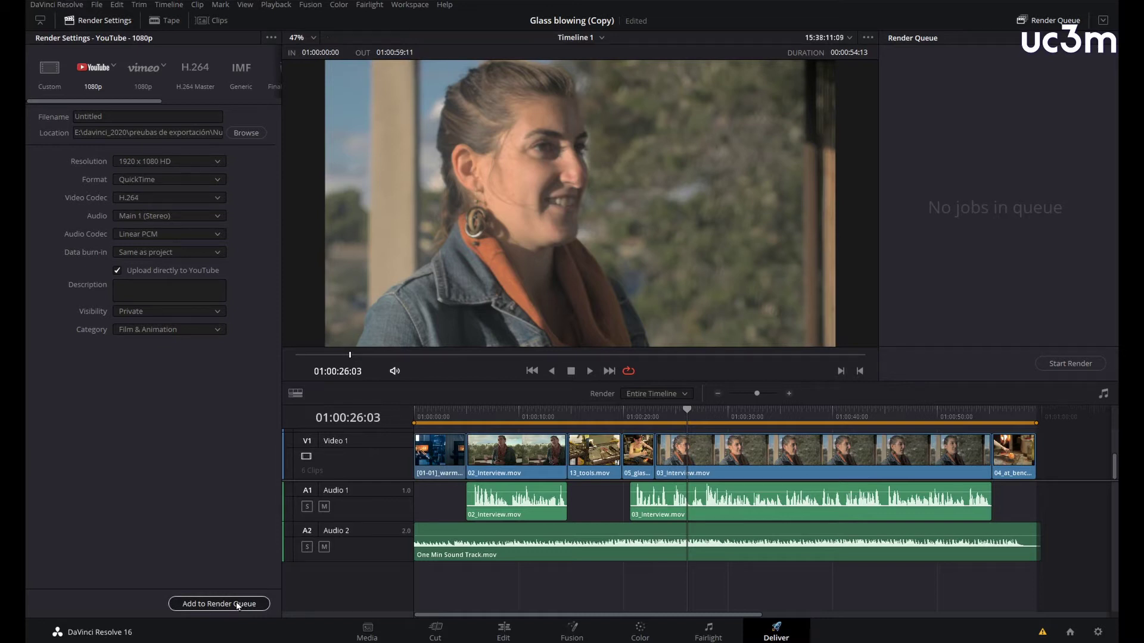
click(237, 605)
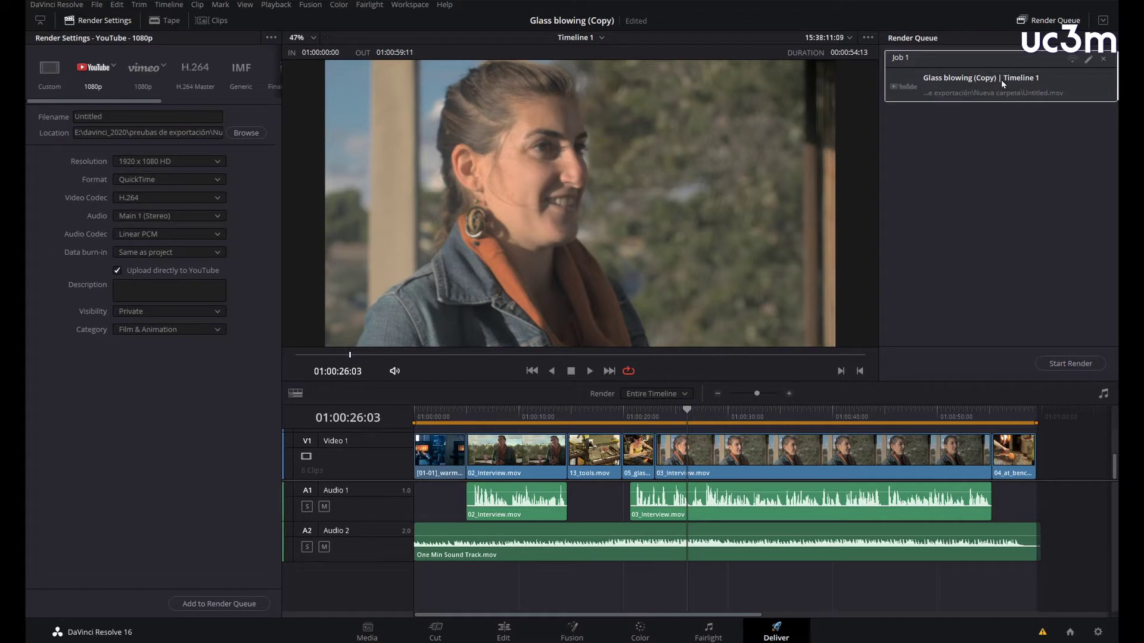
click(1104, 59)
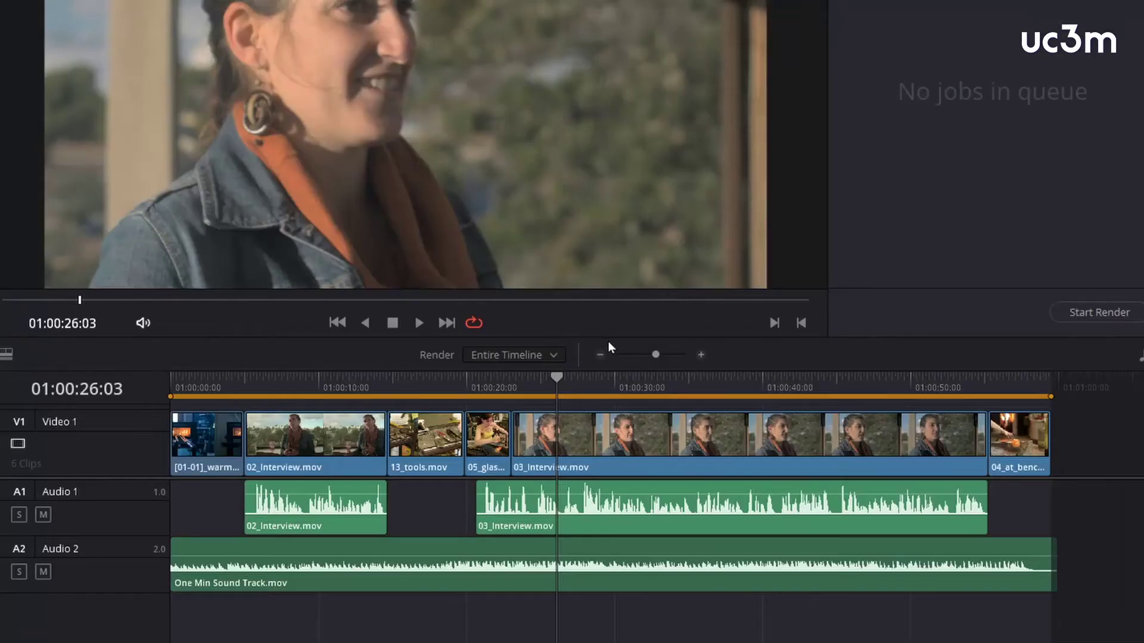
Keep the render range at Entire Timeline, 01:00:00:00 to 01:00:59:23
click(554, 356)
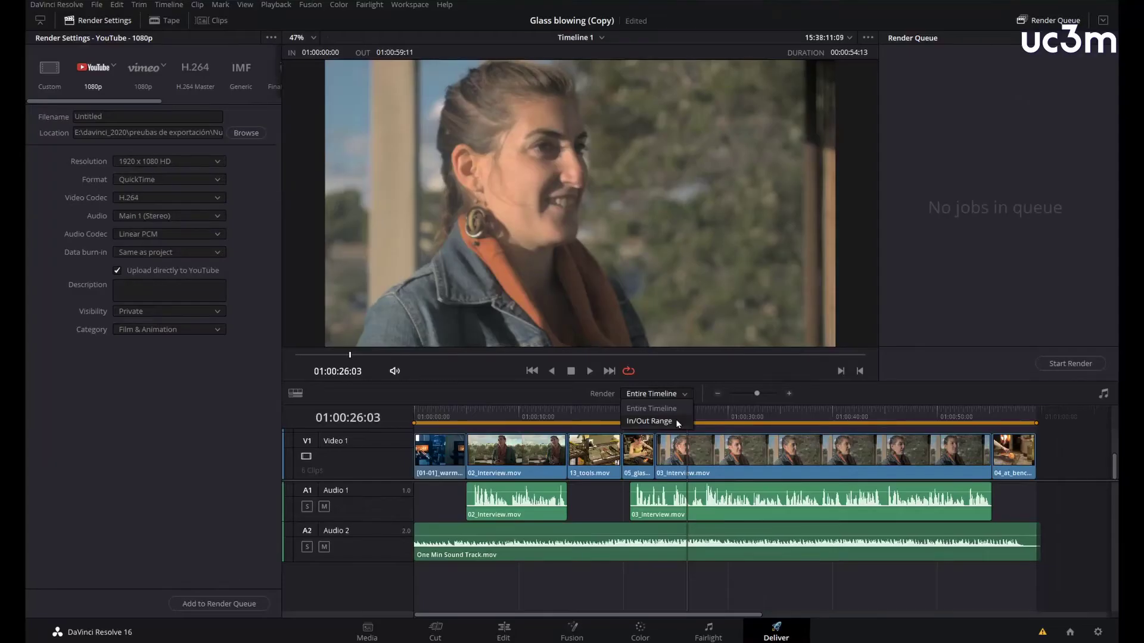
click(672, 408)
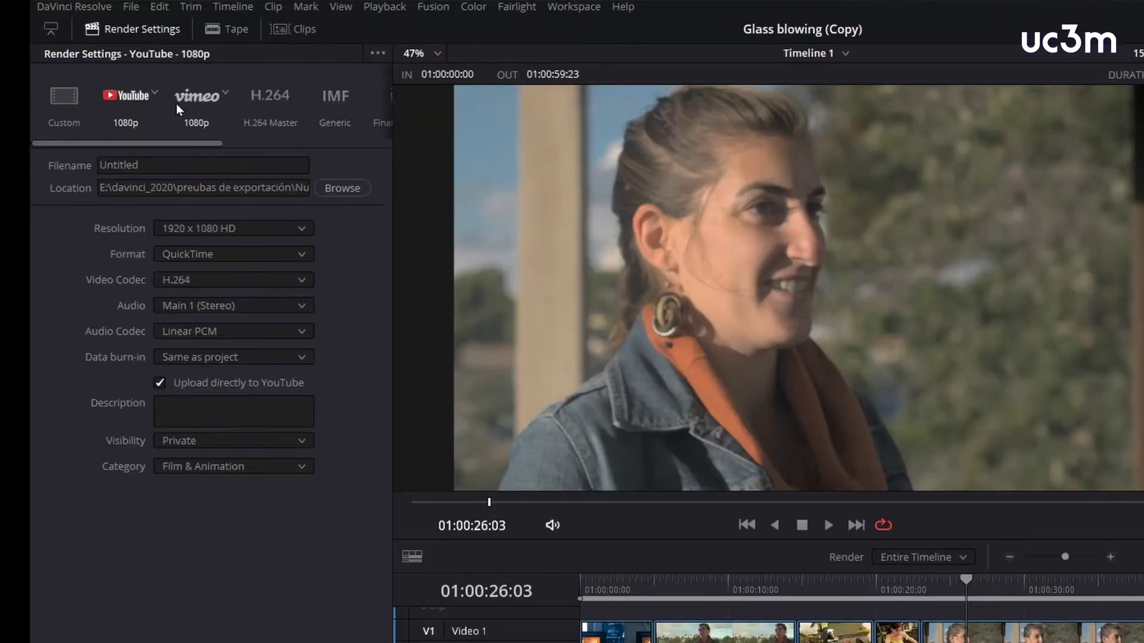
Keep the YouTube resolution at 1080p, name the output 'prueba 1', and open the location browser
click(156, 91)
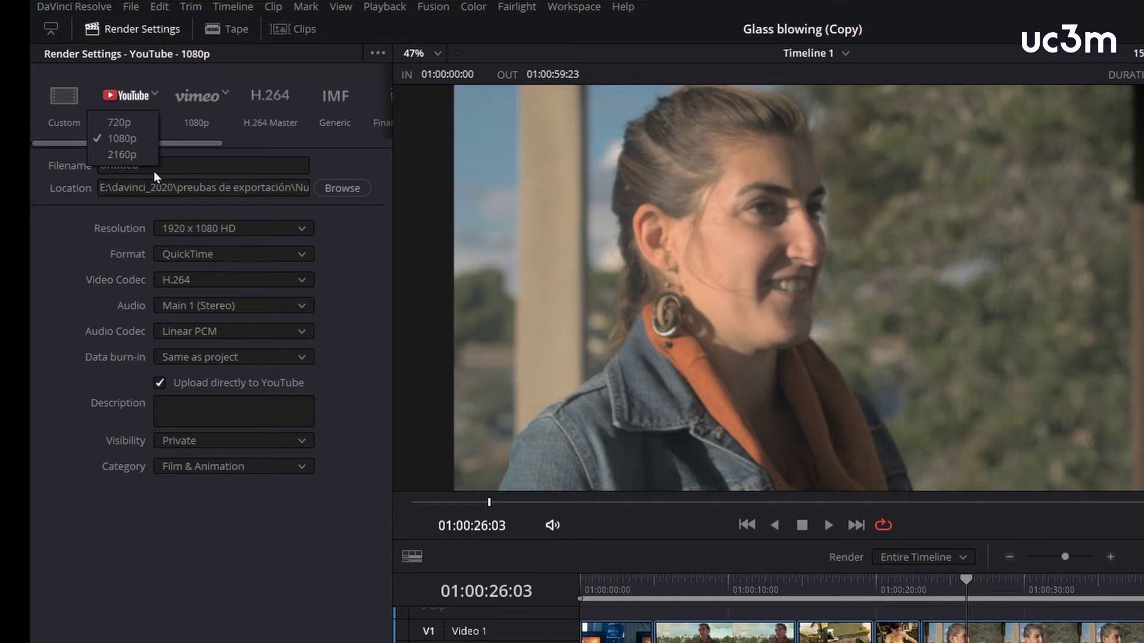
click(130, 139)
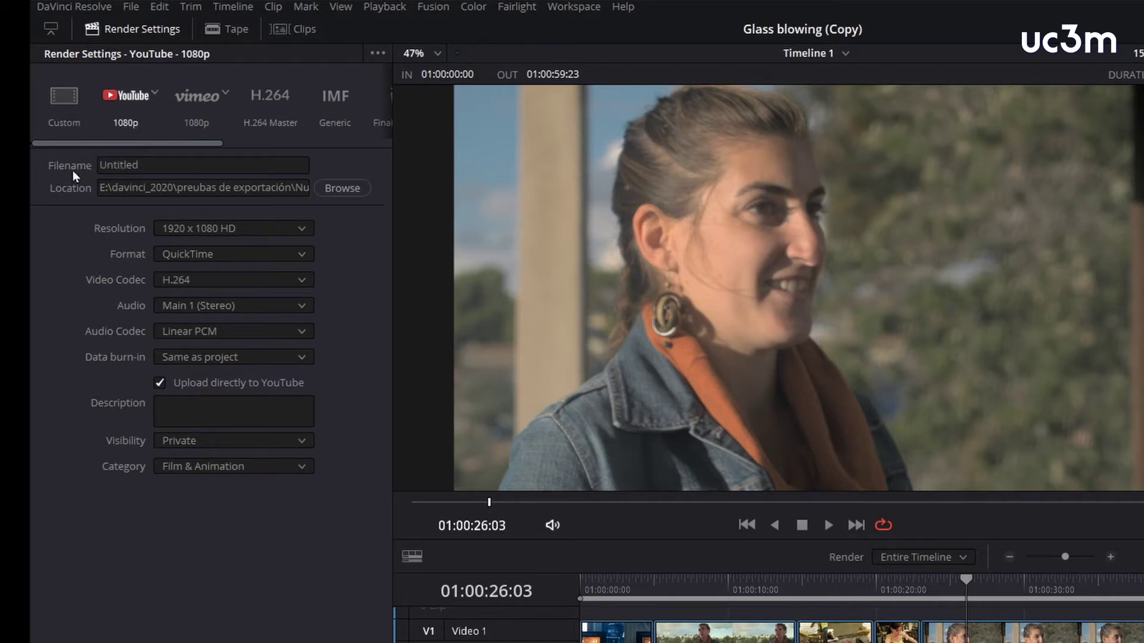
click(143, 164)
key(BackSpace)
key(BackSpace)
key(BackSpace)
text(prueba 1)
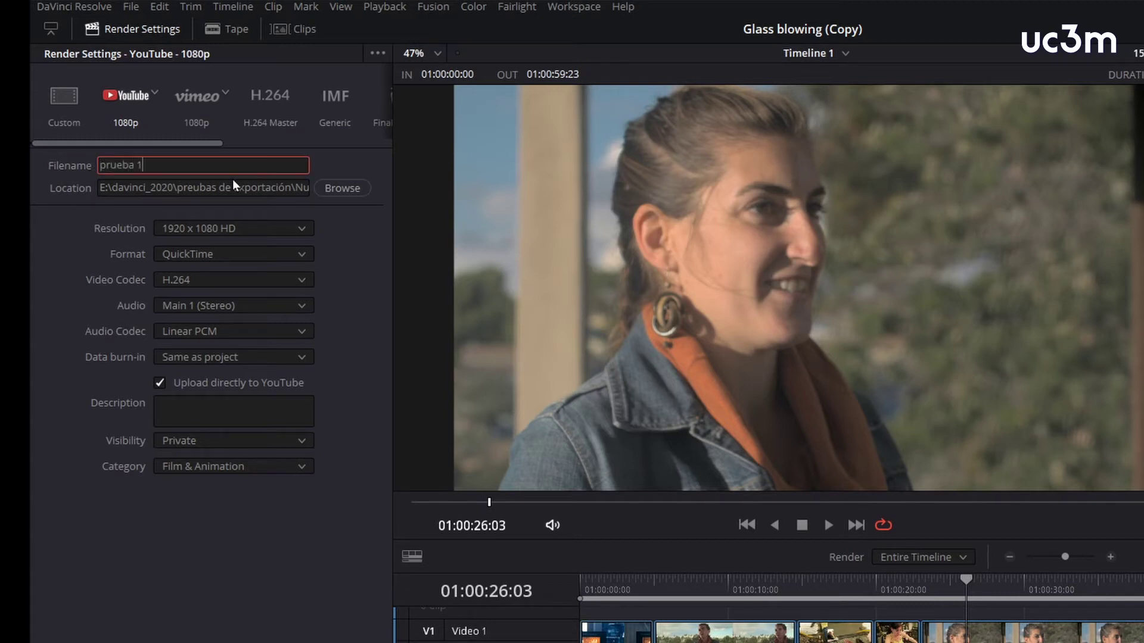
click(342, 189)
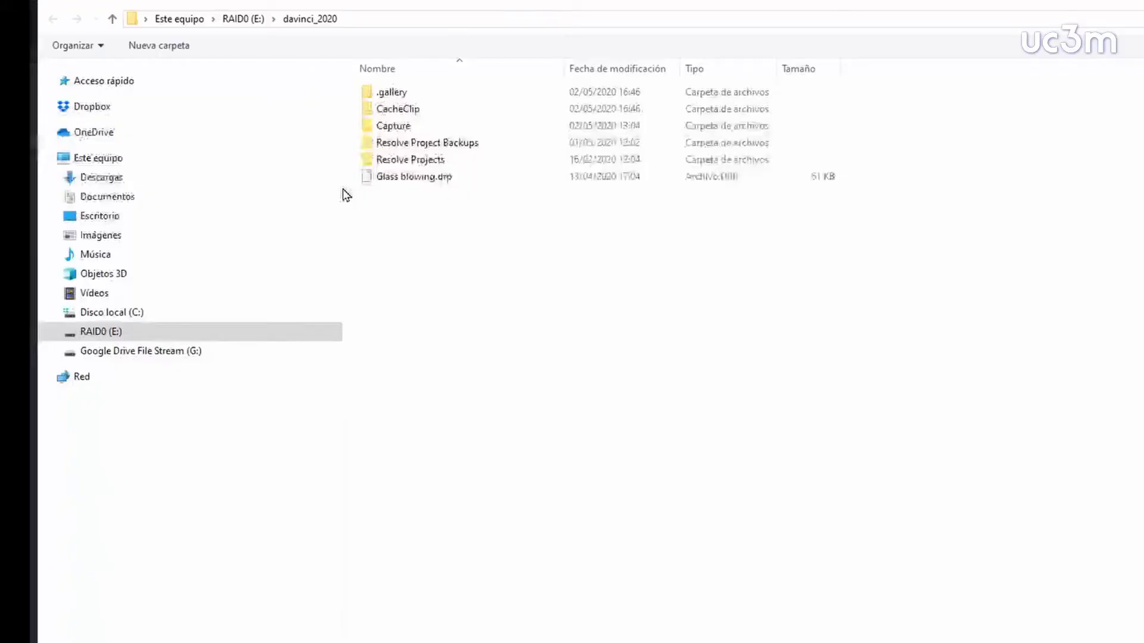
Create a 'preubas de exportacion' folder inside davinci_2020 and set it as the render location
right_click(395, 220)
mouse_move(581, 412)
click(633, 413)
text(preubas de exportacion)
key(Return)
double_click(434, 149)
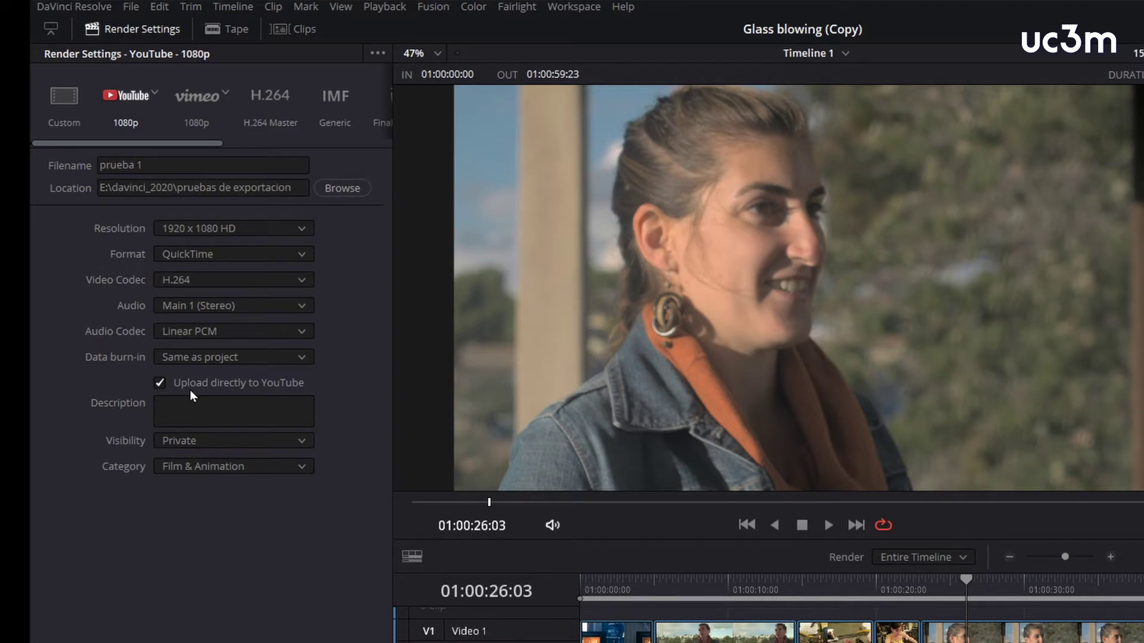
Turn off direct YouTube upload and add the prueba 1 render as Job 1
click(159, 383)
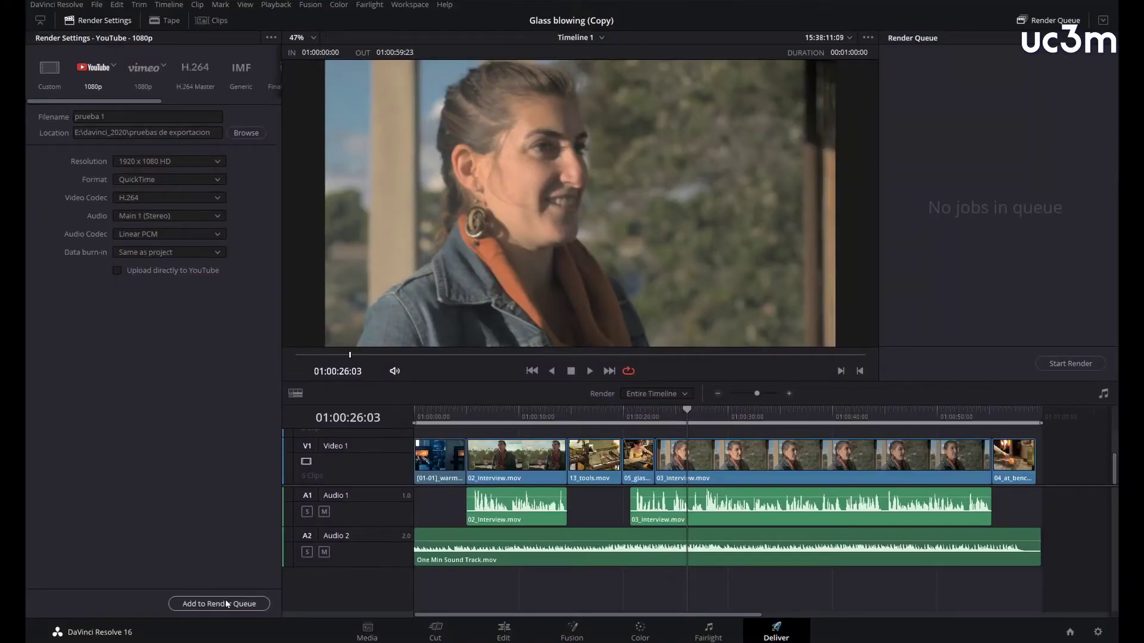
click(224, 603)
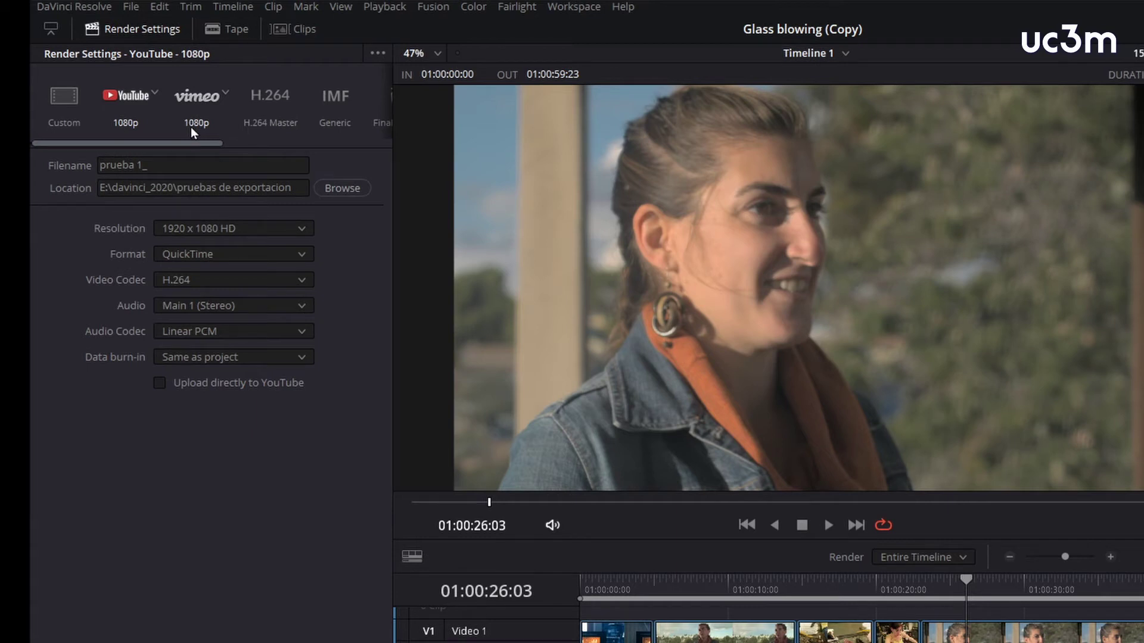
Try the H.264 Master and Custom presets, then settle on IMF Generic with Kakadu JPEG 2000
click(270, 109)
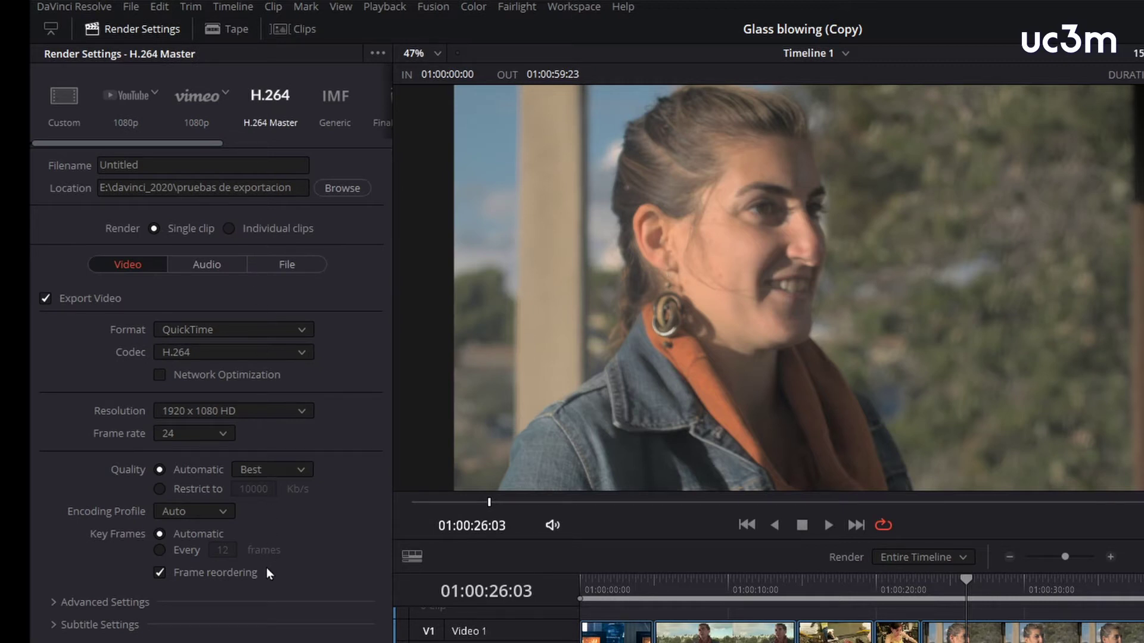
click(74, 101)
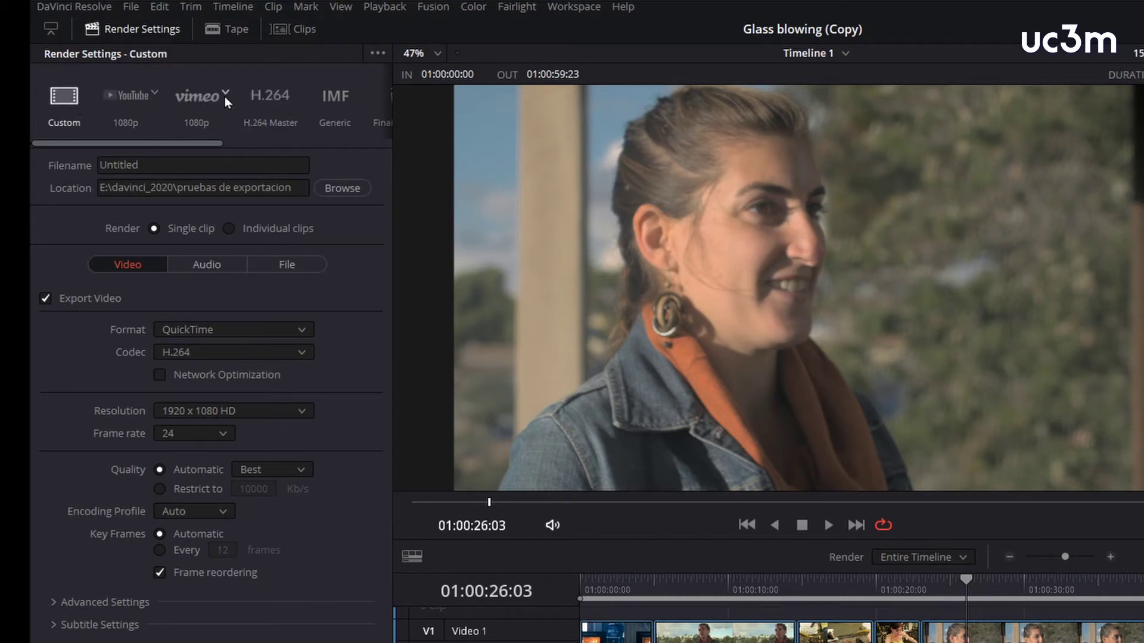
click(248, 98)
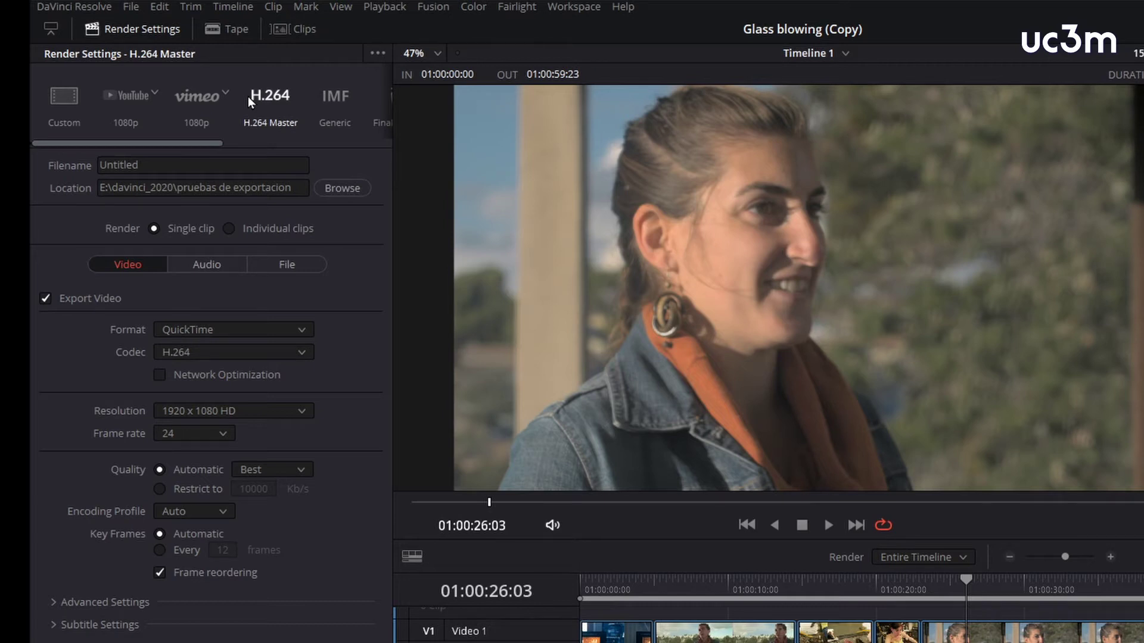
click(356, 112)
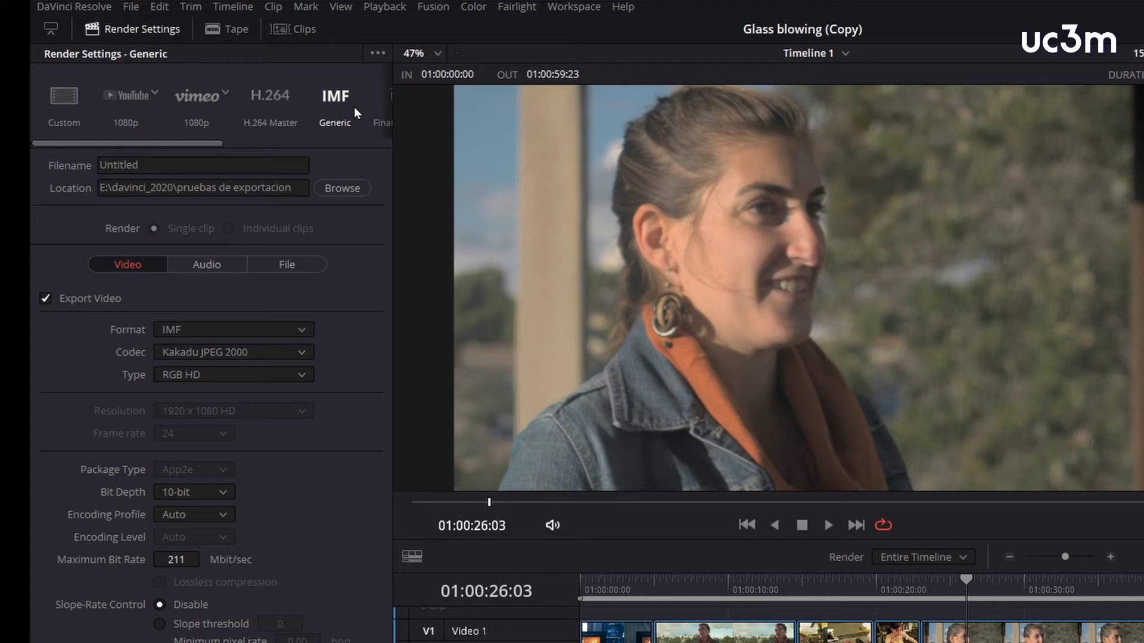
Scroll through the preset strip and select the Custom render preset
drag(189, 142, 345, 145)
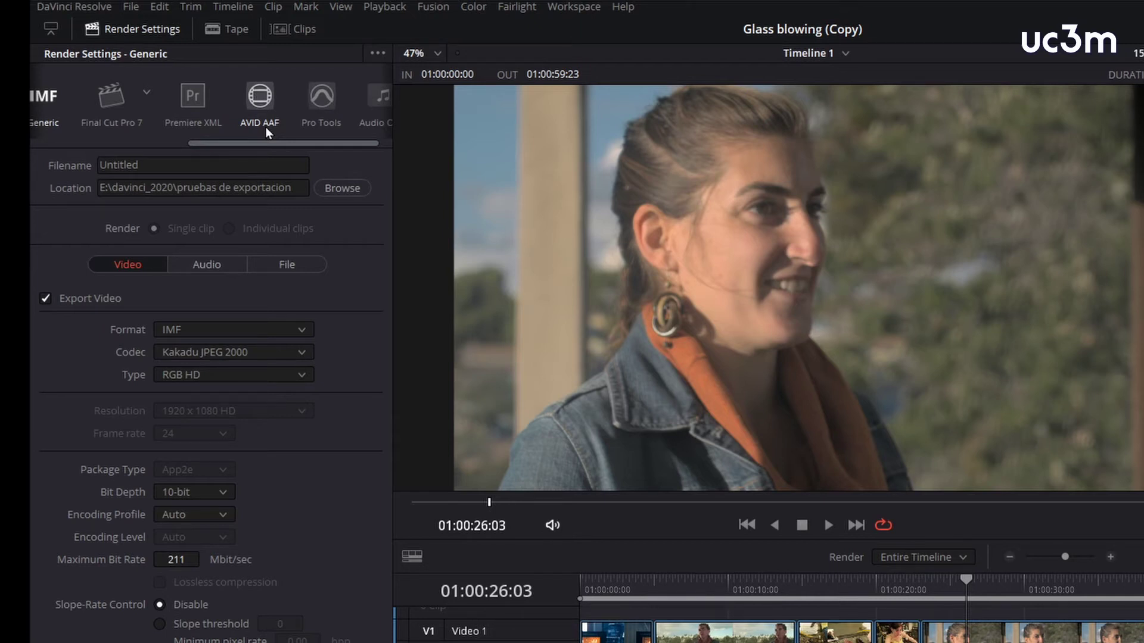
drag(271, 141, 86, 142)
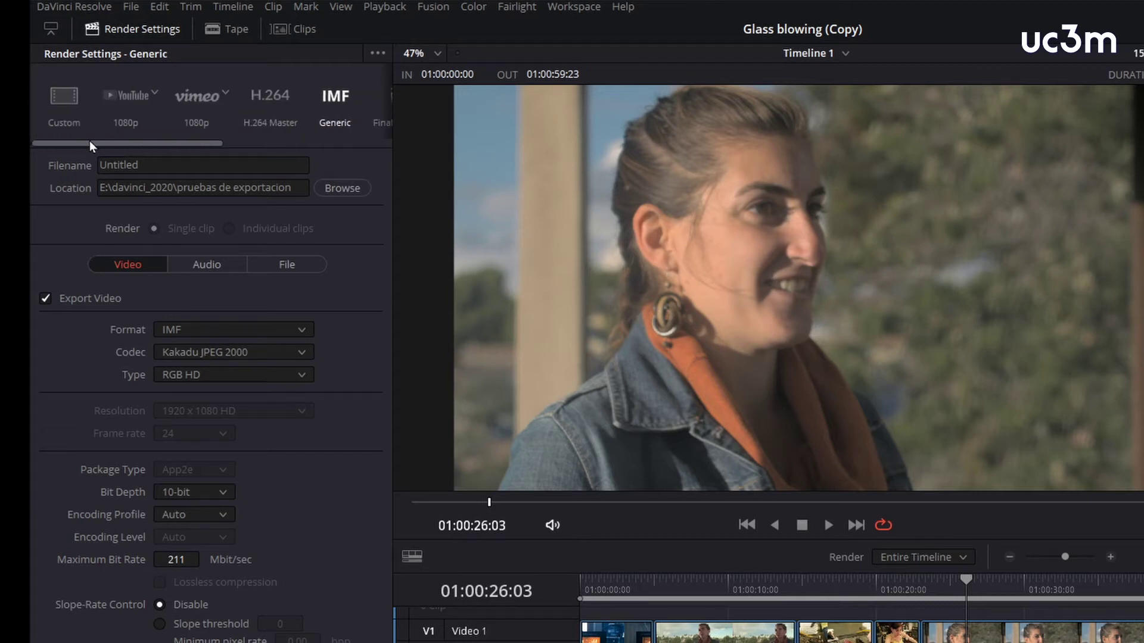
click(59, 101)
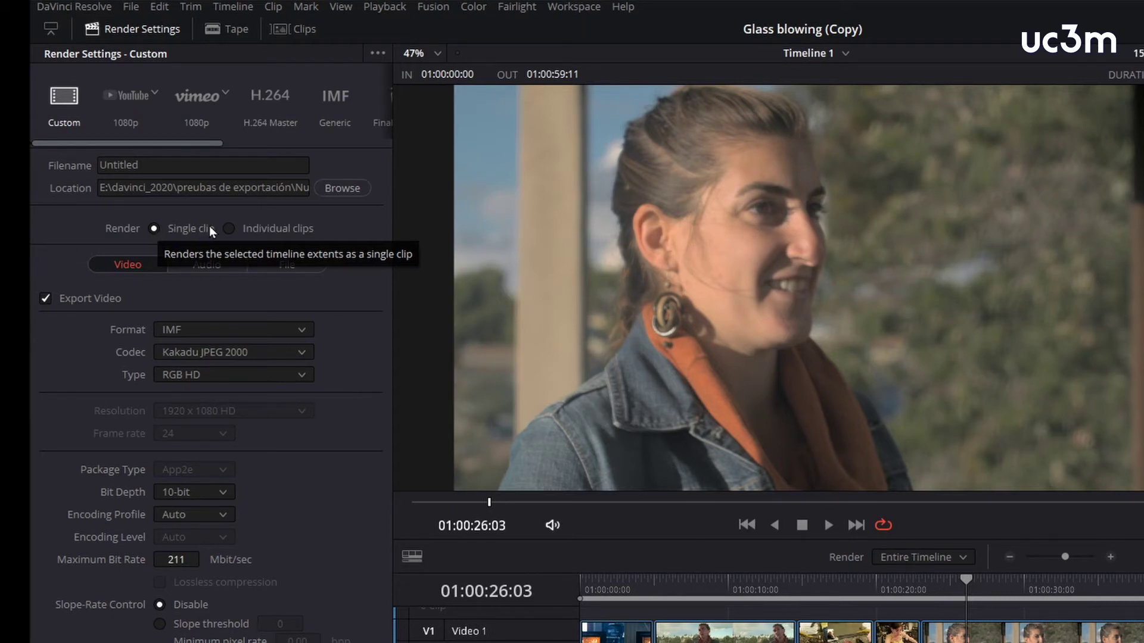
Render individual clips named 'Preuba proxy' and open the location browser for them
click(230, 230)
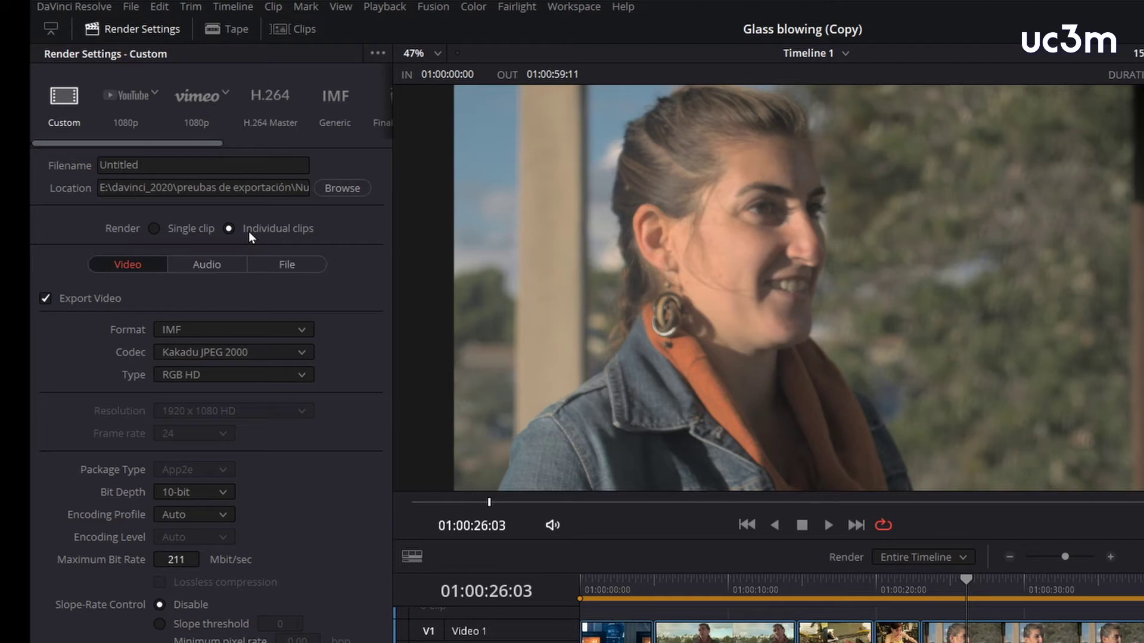
click(195, 163)
text(Preuba proxy)
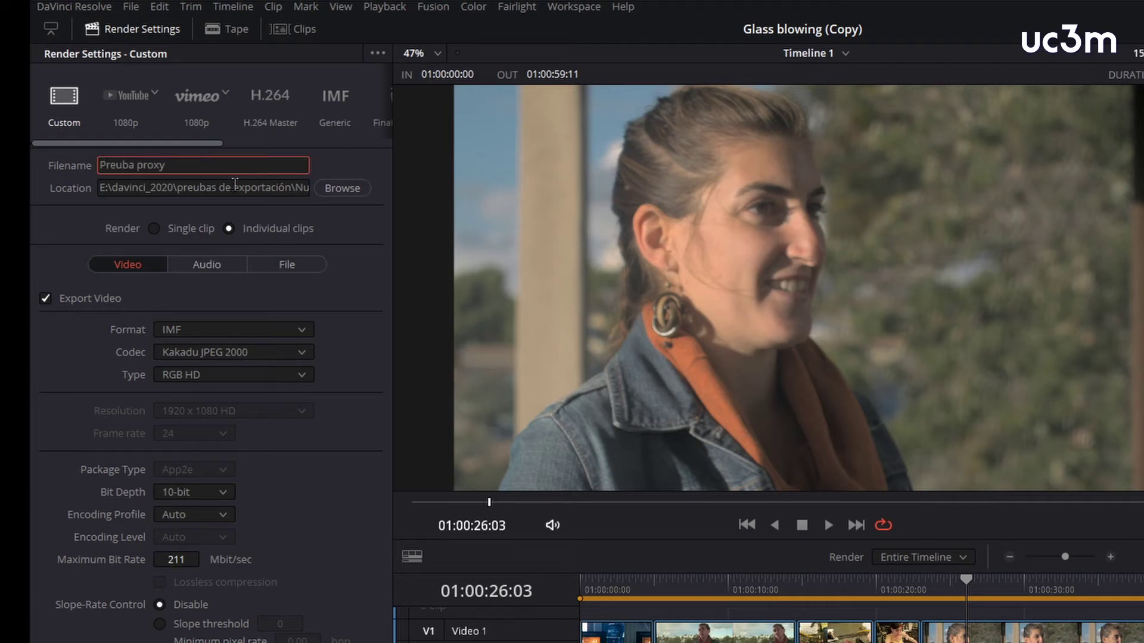
click(343, 188)
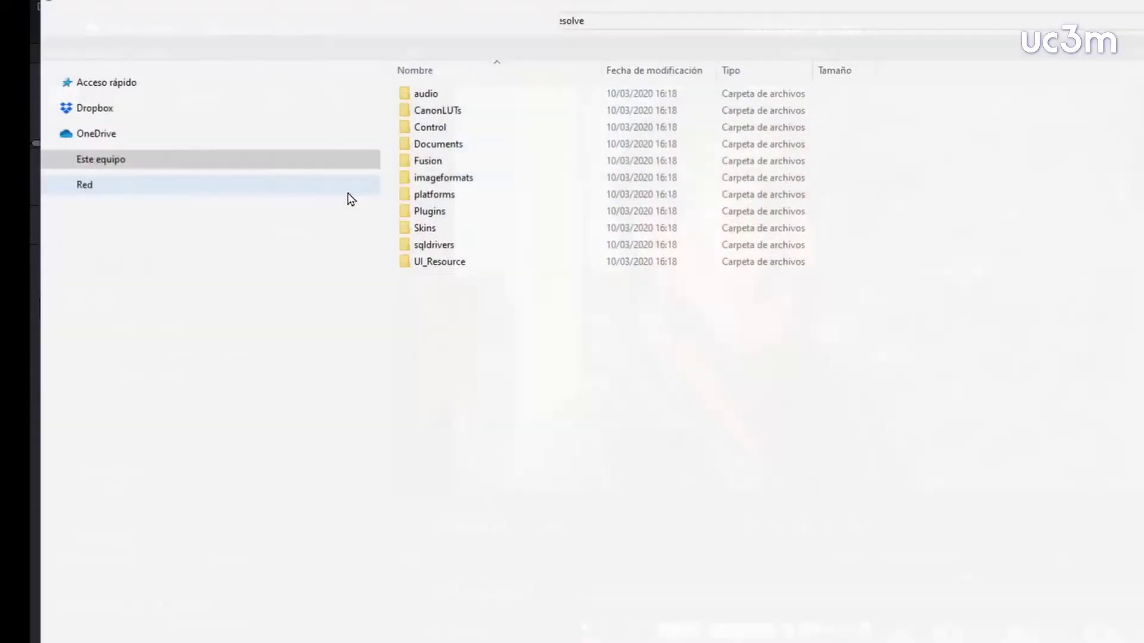
Create a new folder named 'proxy' inside pruebas de exportacion for the proxy renders
right_click(451, 144)
mouse_move(499, 320)
click(661, 320)
text(proxy)
click(773, 408)
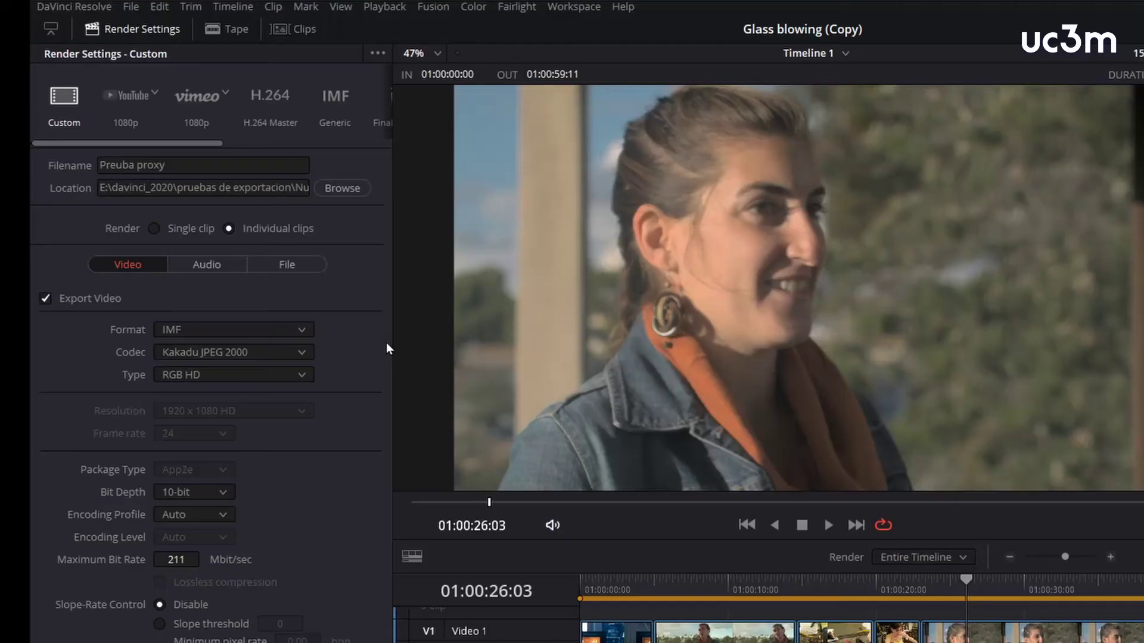
click(295, 332)
Set the render format to QuickTime with the DNxHD codec
scroll(285, 430, down, 2)
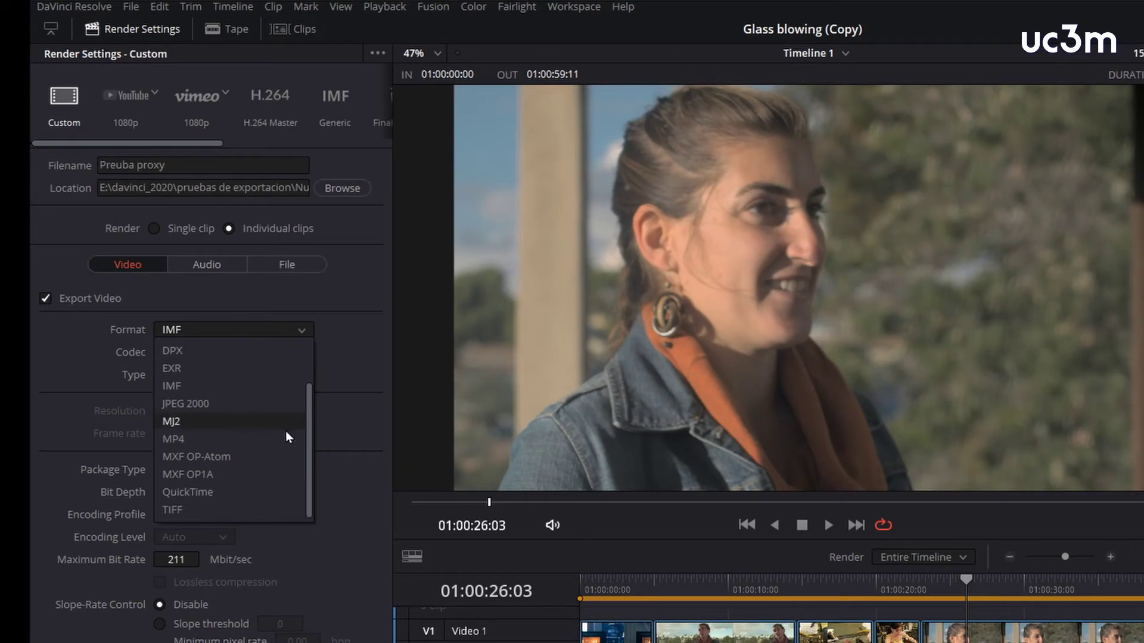
click(241, 492)
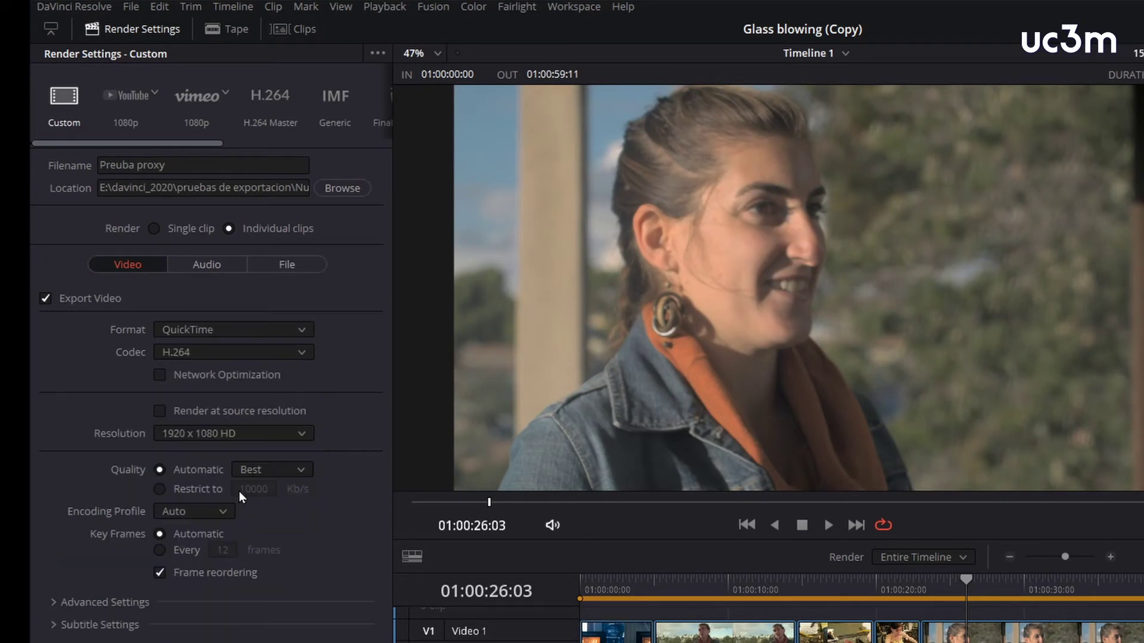
click(303, 353)
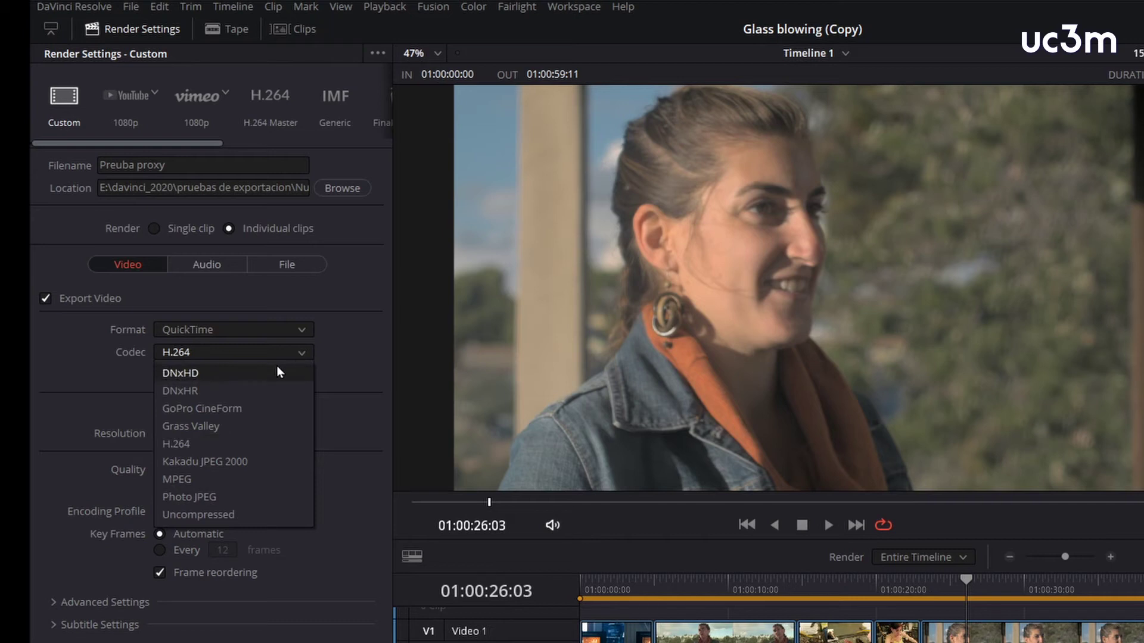
click(279, 372)
click(300, 375)
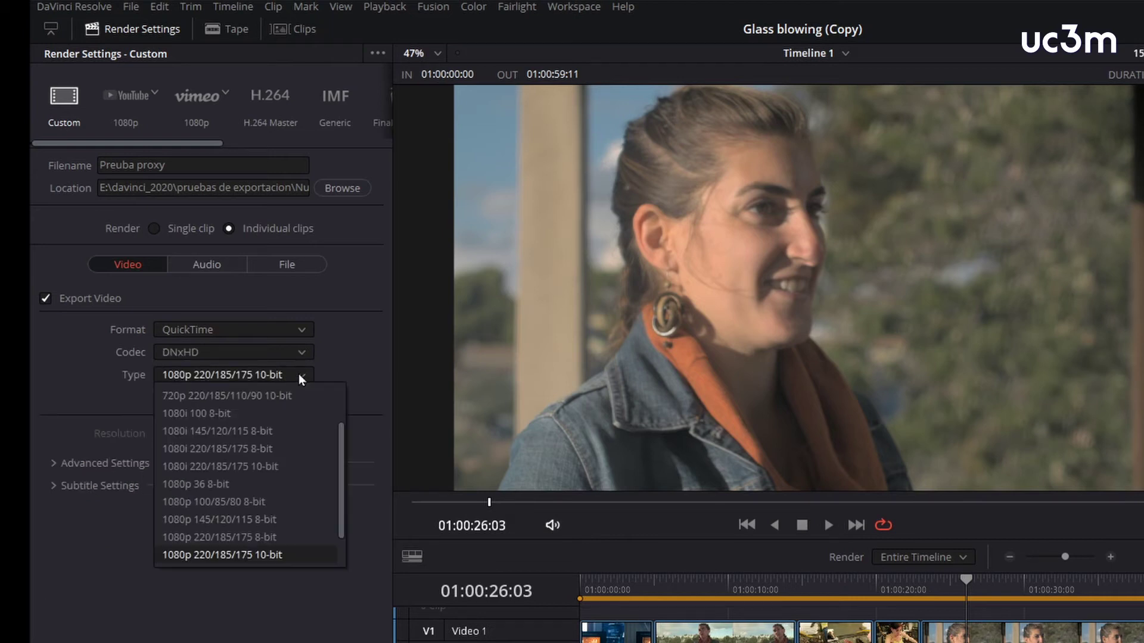
Pick DNxHD type 1080p 36 8-bit, add the render to the queue, and inspect Jobs 1 and 2
click(255, 484)
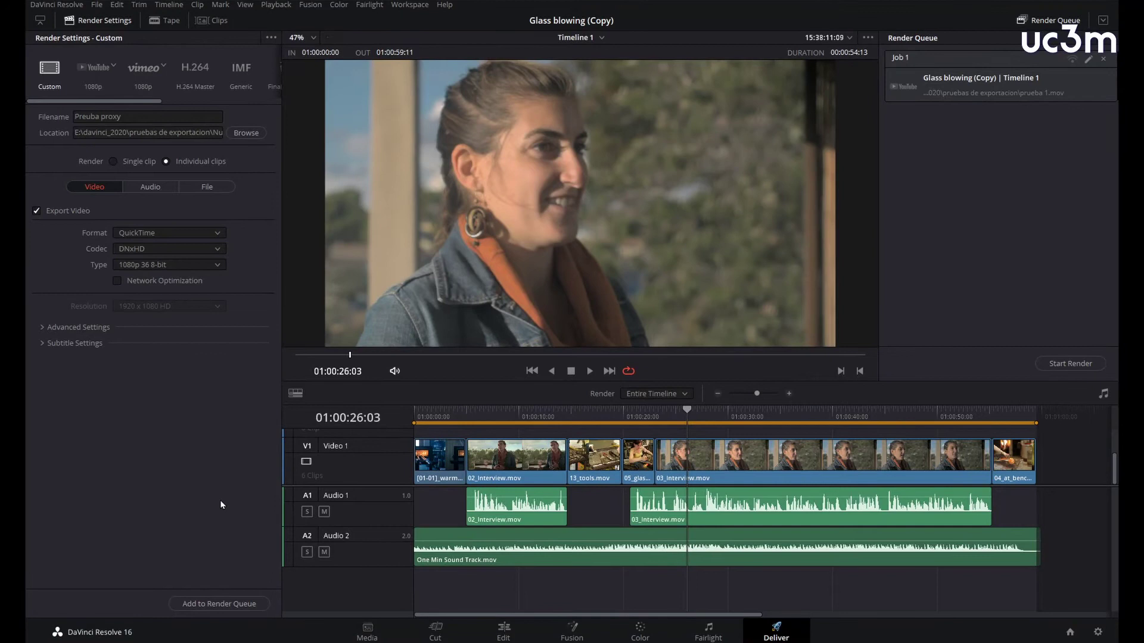
click(225, 602)
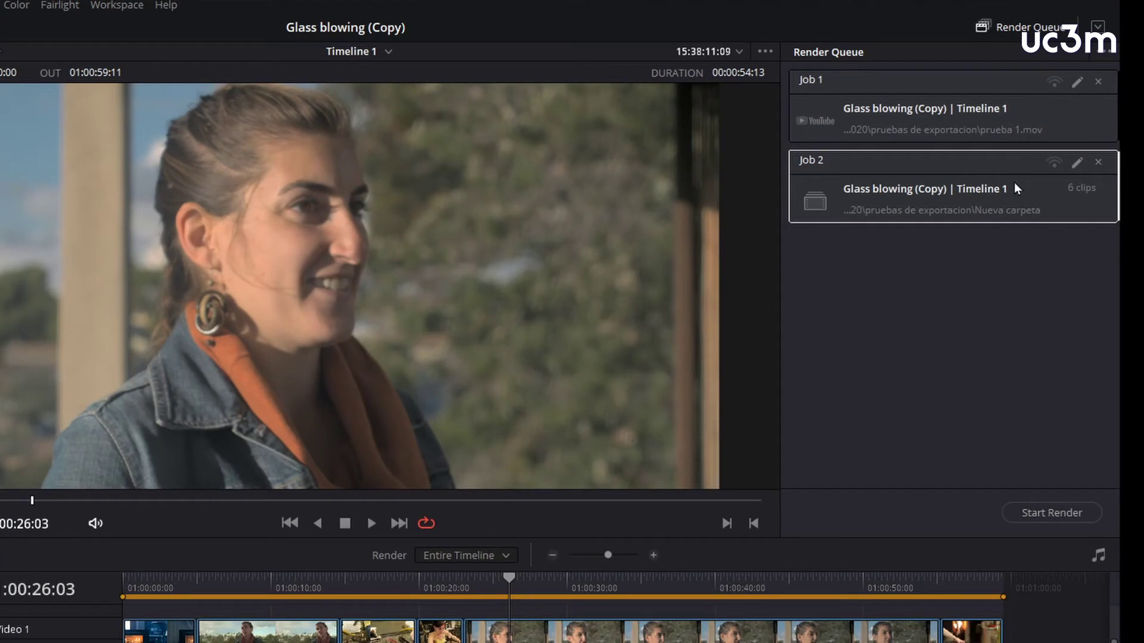
click(1030, 134)
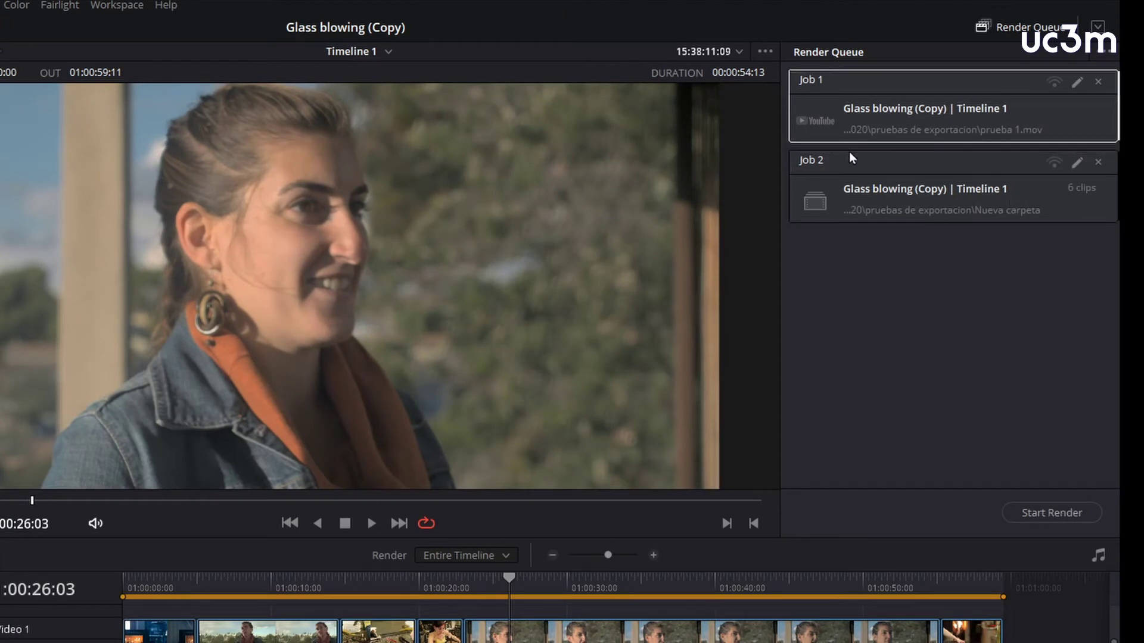
click(818, 171)
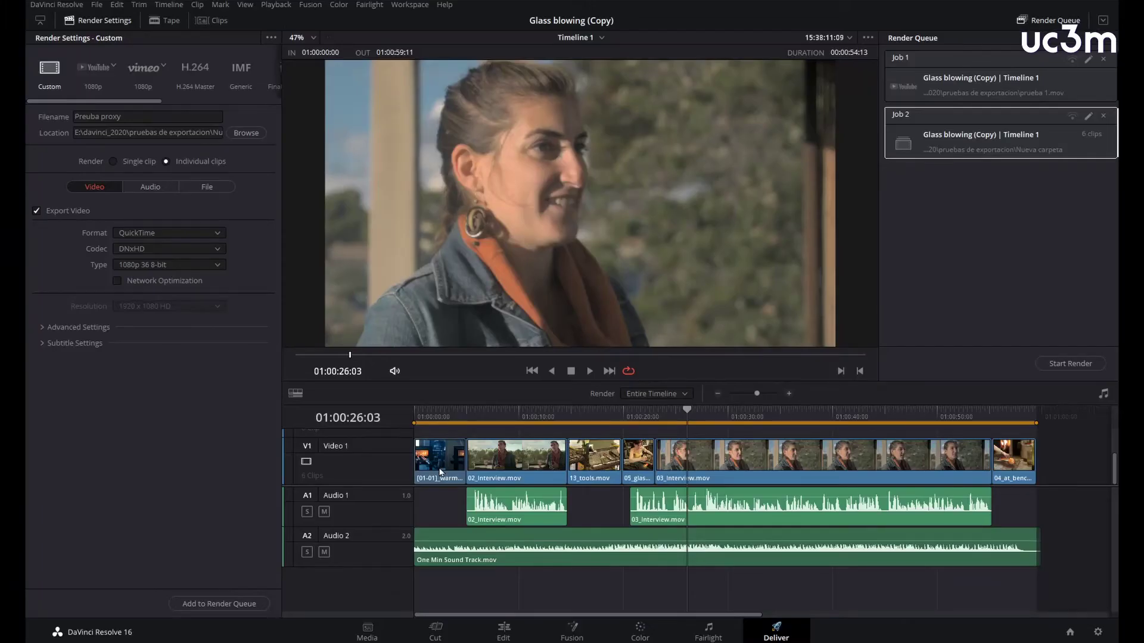
Select the Video 1 timeline clips, including 13_tools.mov and the last clip
click(439, 472)
click(615, 475)
click(638, 471)
click(1002, 470)
click(371, 627)
click(230, 423)
right_click(230, 424)
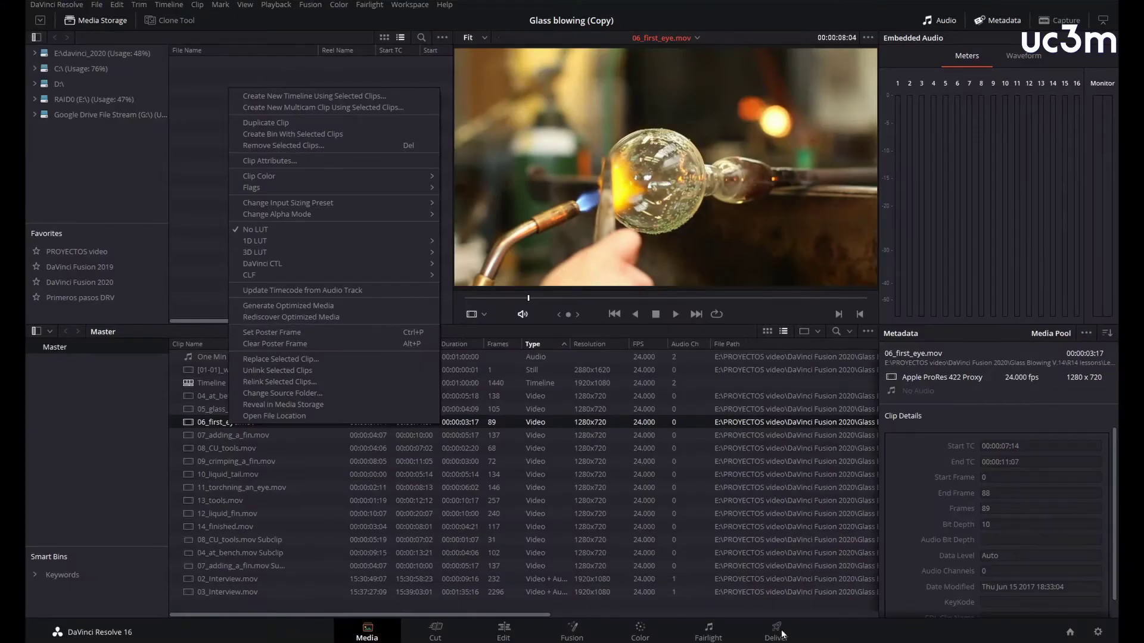
click(782, 634)
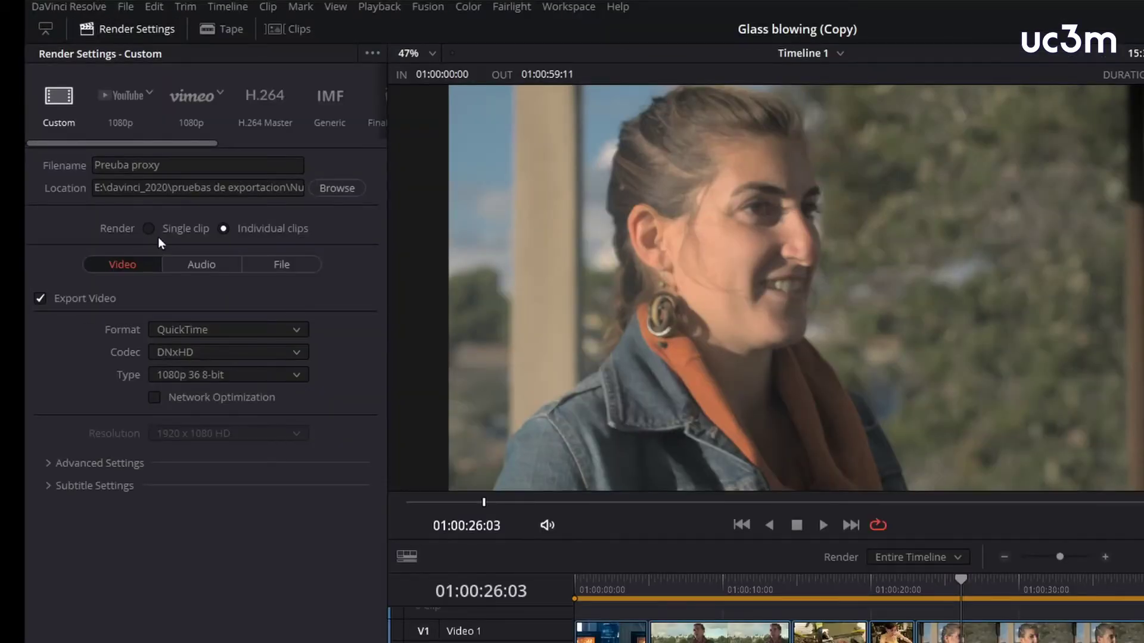
Switch the Preuba proxy render to Single clip and review its Audio, File and Video settings
click(153, 226)
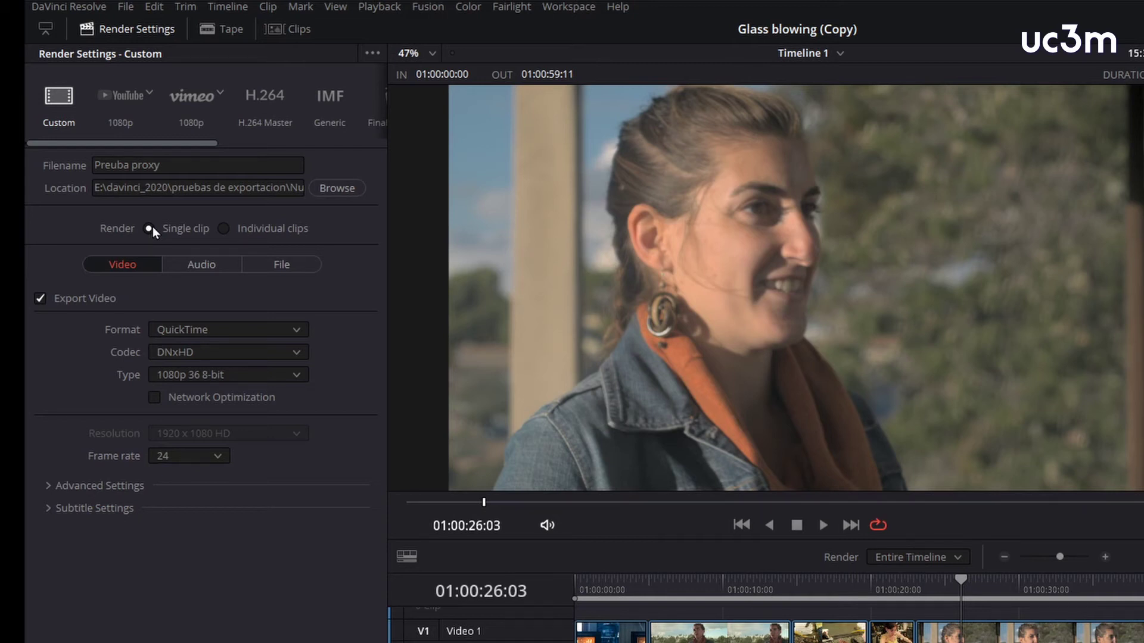
click(198, 273)
click(278, 272)
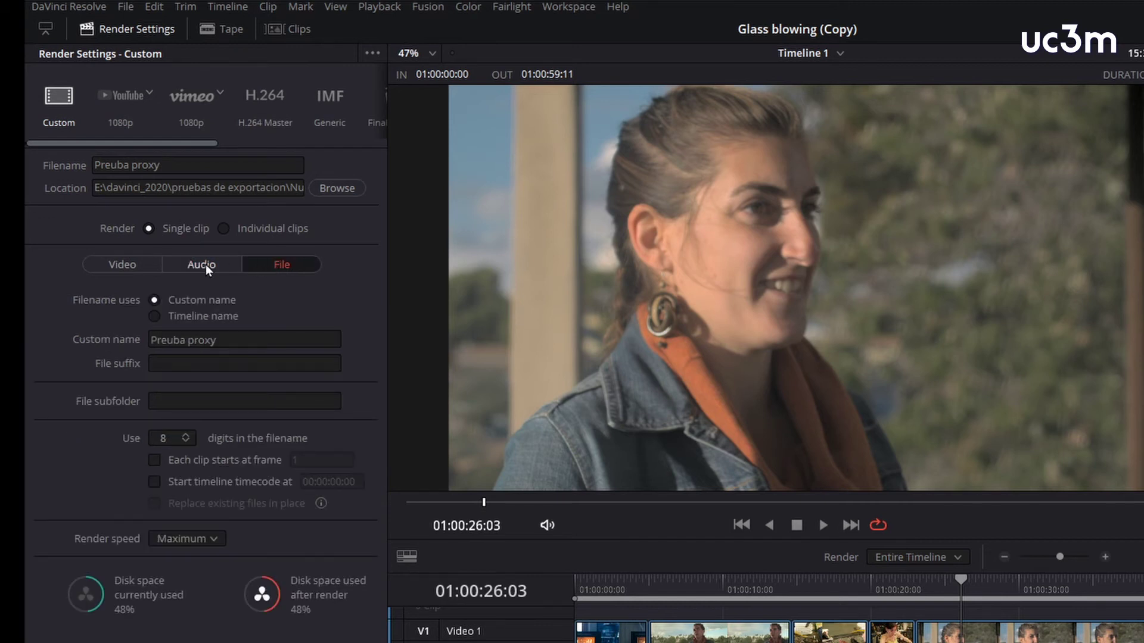
click(126, 265)
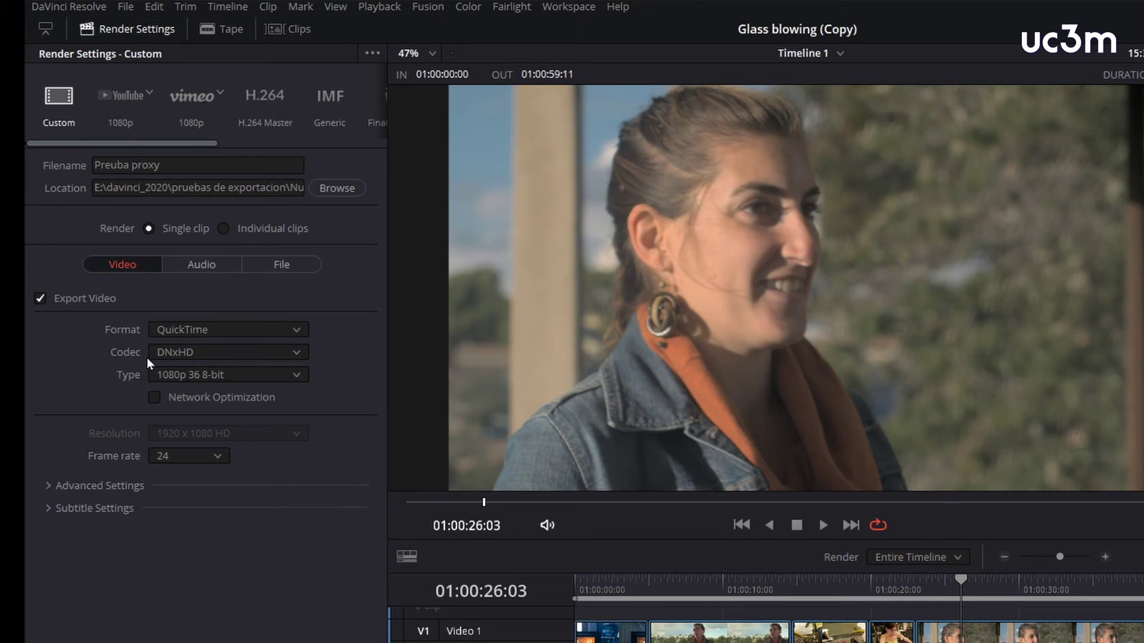
click(196, 268)
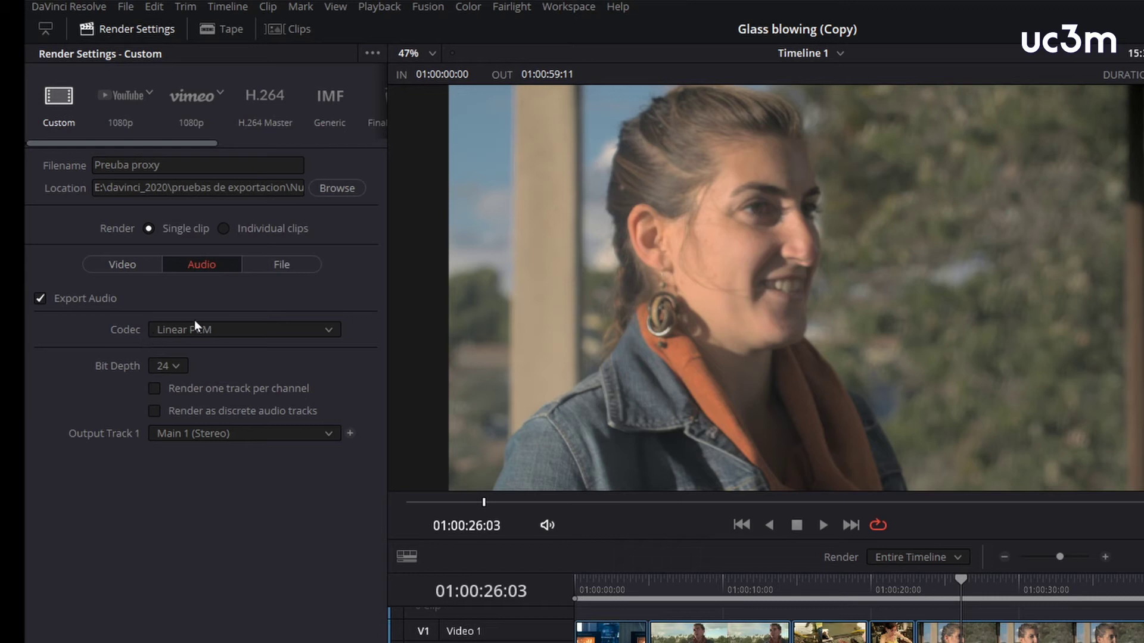
click(268, 265)
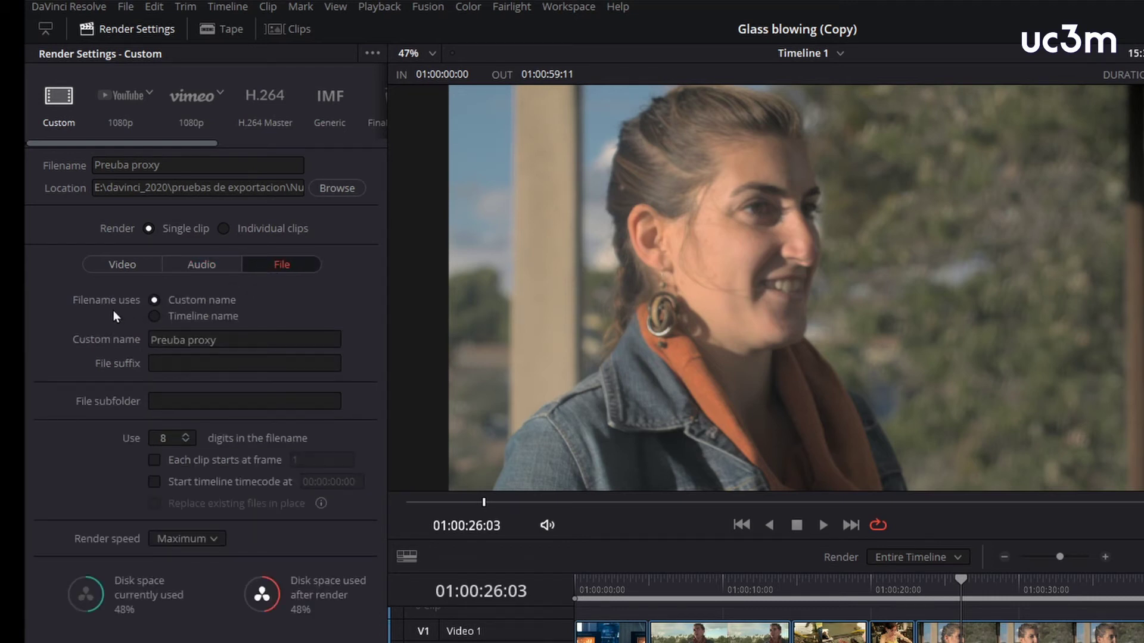
click(112, 261)
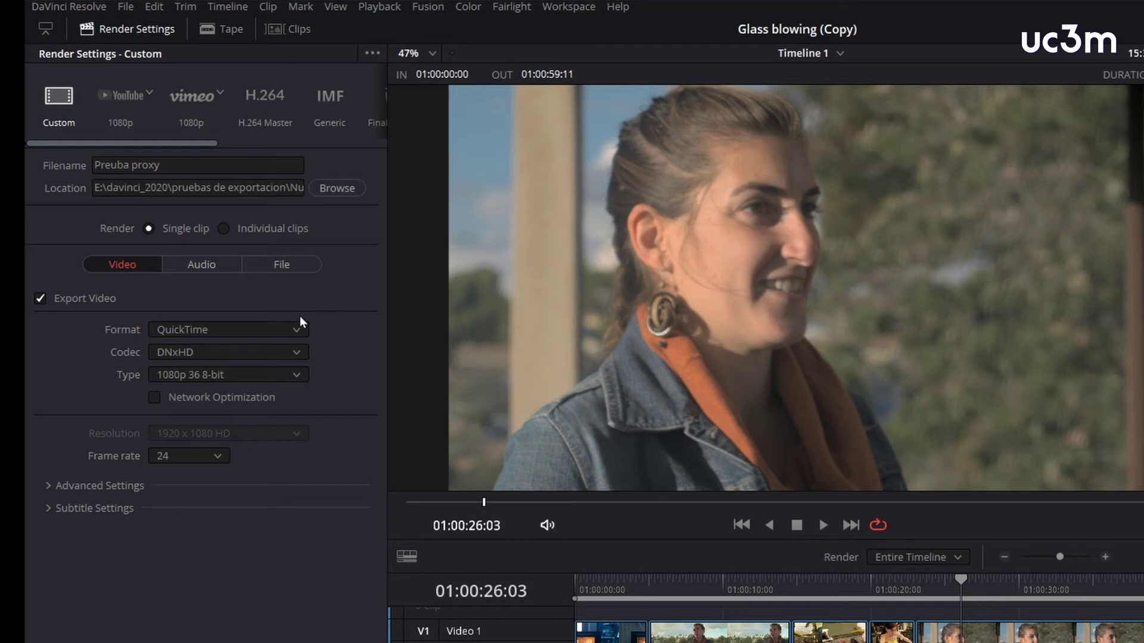
Open the Format dropdown in the Video render settings
click(292, 329)
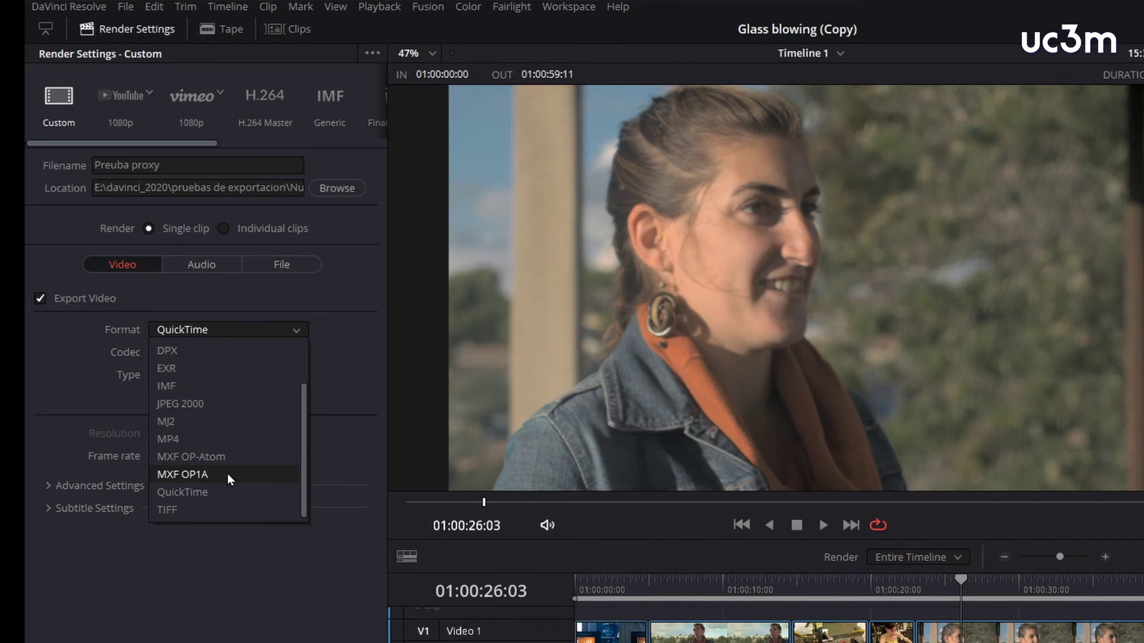
Try the MP4 format, keeping its H.264 codec
click(234, 438)
click(295, 353)
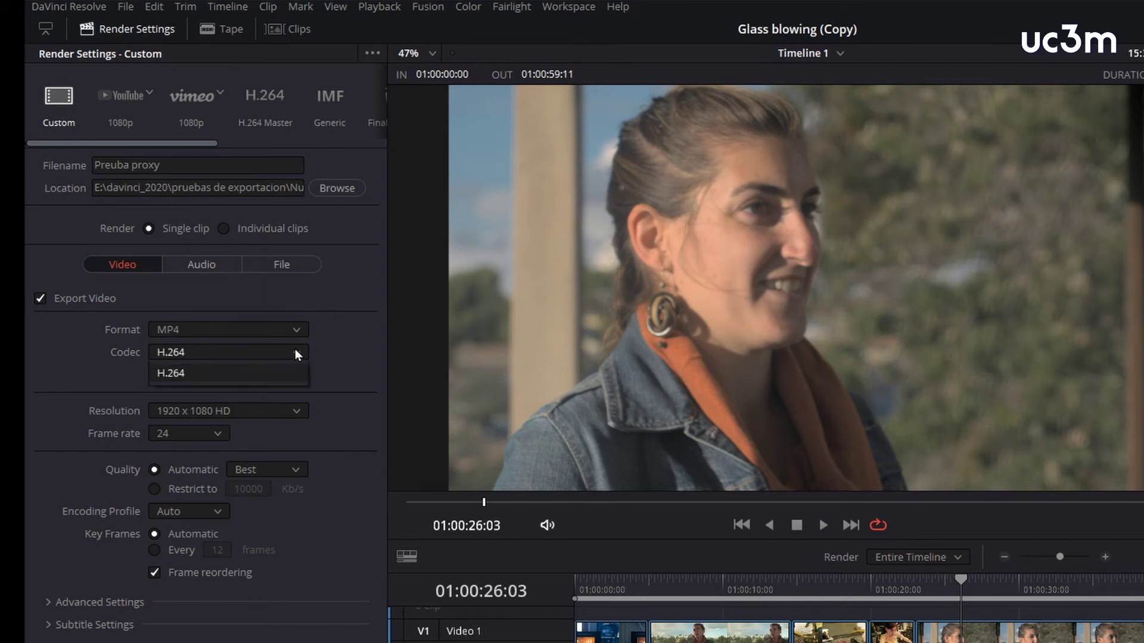
click(295, 352)
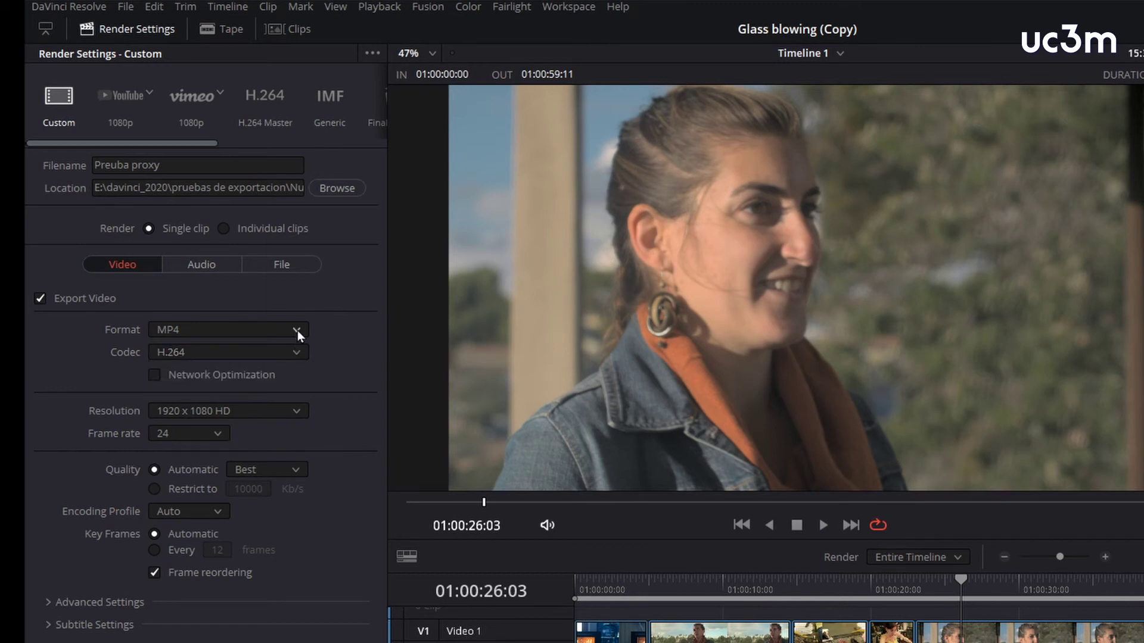
Try the MXF OP1A format, keeping its DNxHR codec
click(296, 331)
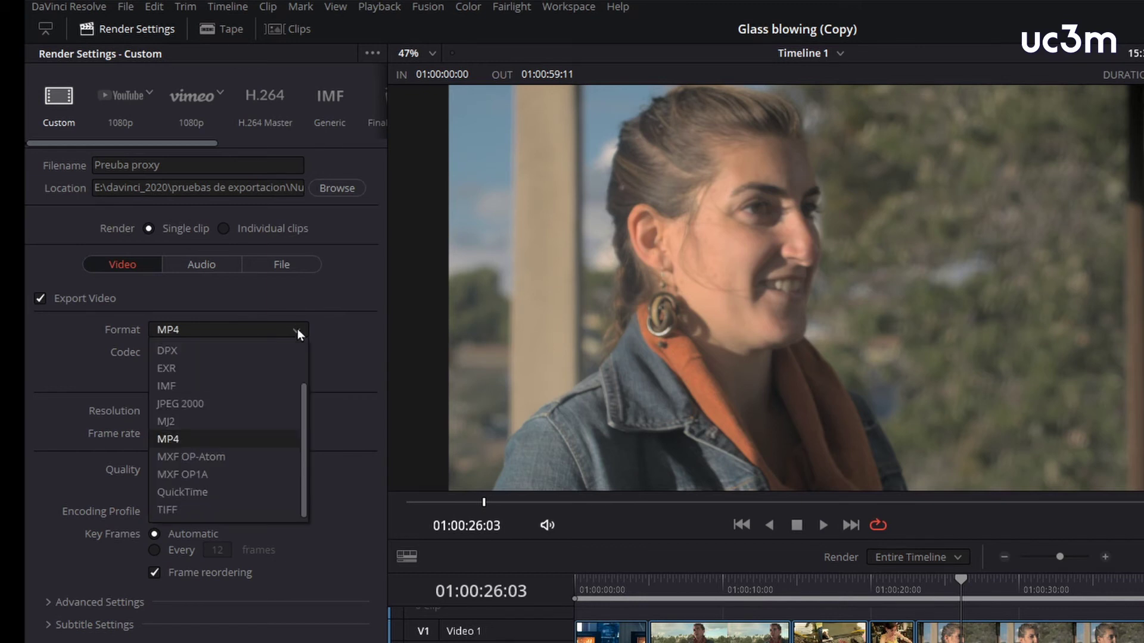
click(247, 474)
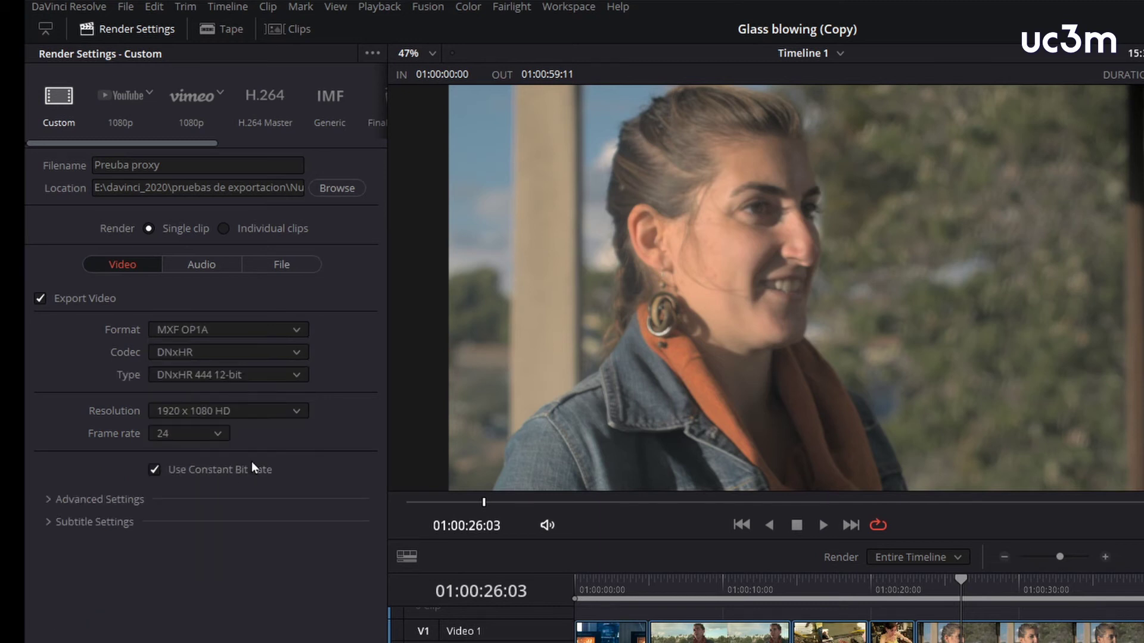
click(293, 352)
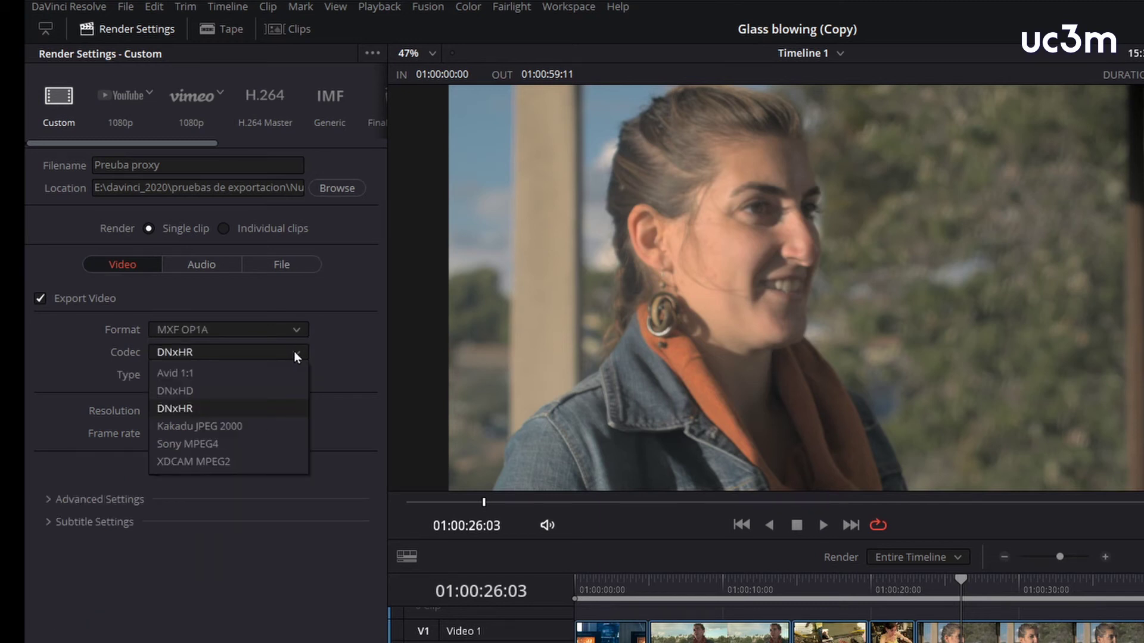
click(294, 351)
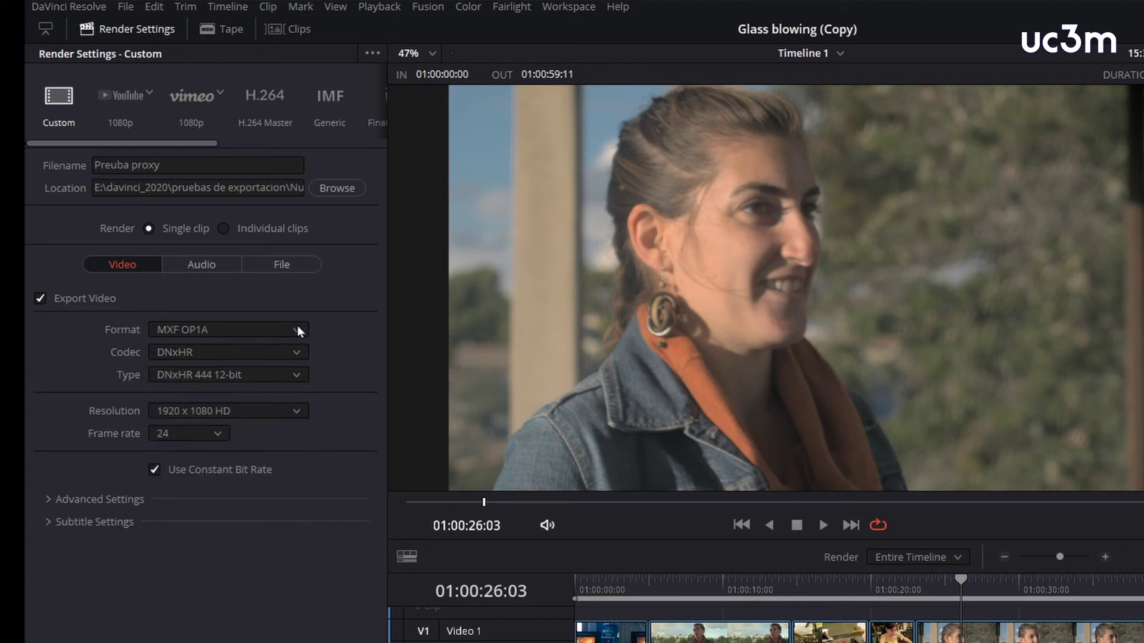
Switch the format back to QuickTime and list its codecs
click(295, 329)
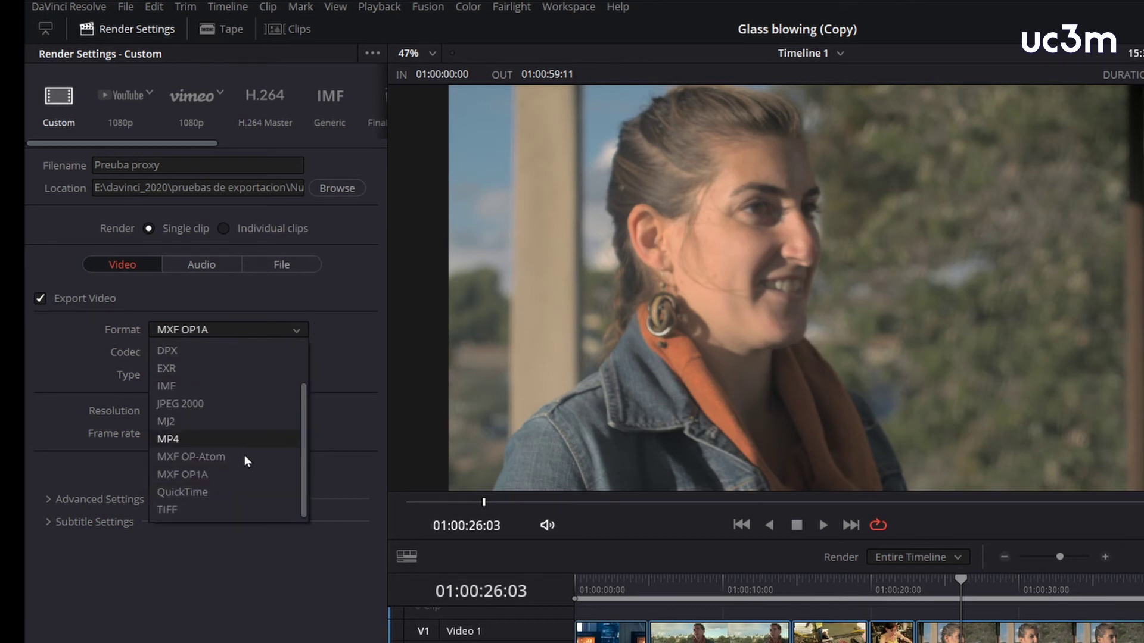
click(233, 492)
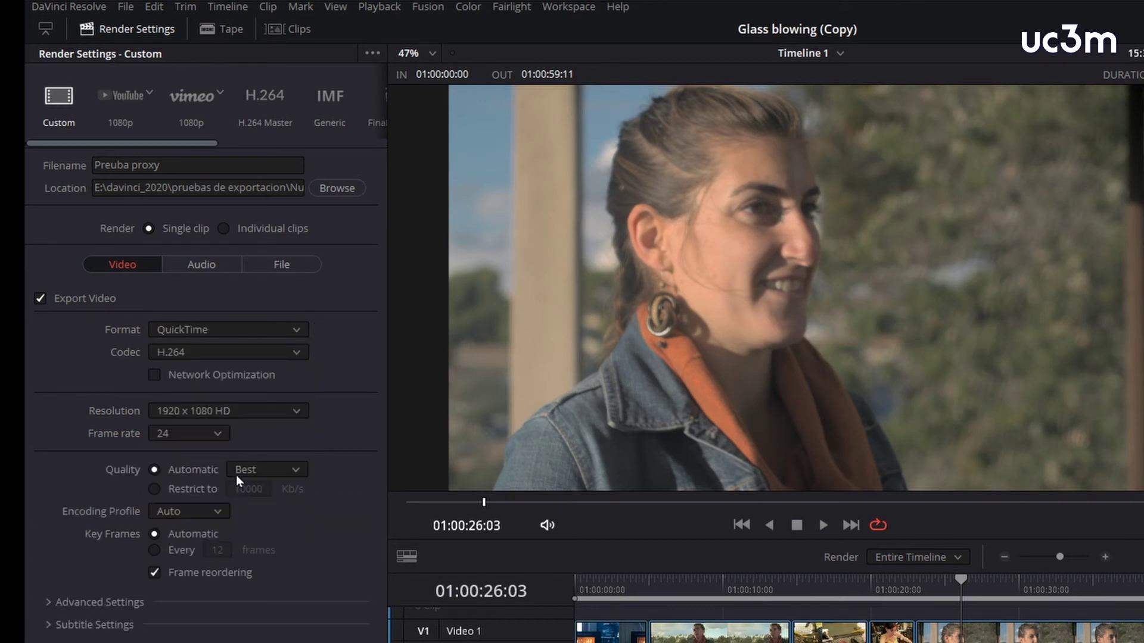
click(295, 351)
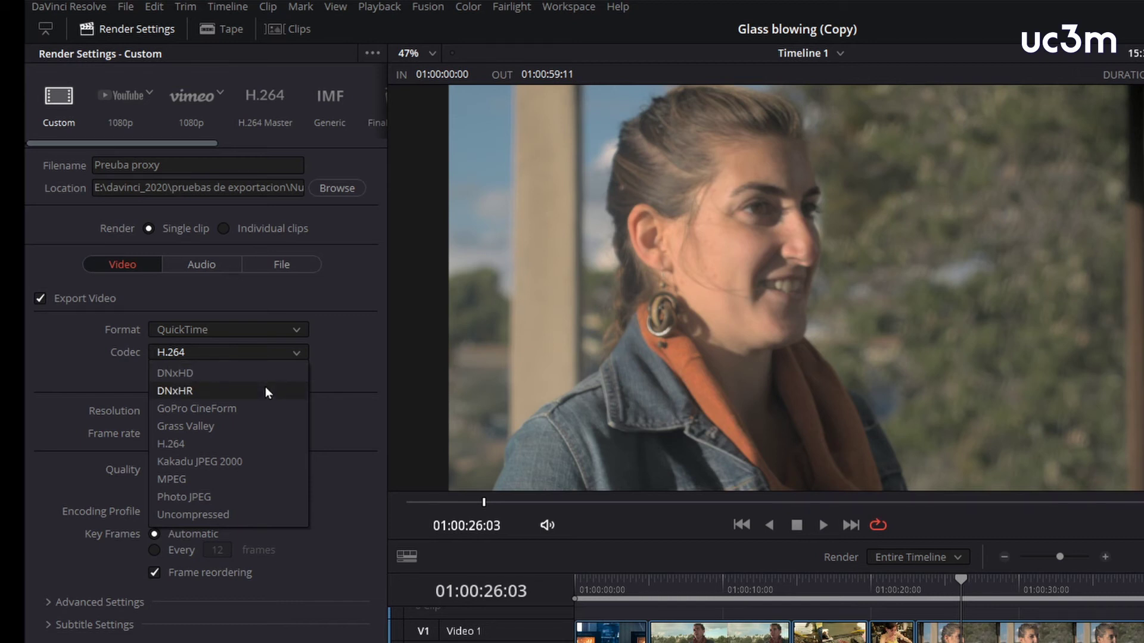
Set the codec to DNxHD with the 1080p 36 8-bit type for the Preuba proxy render
click(269, 374)
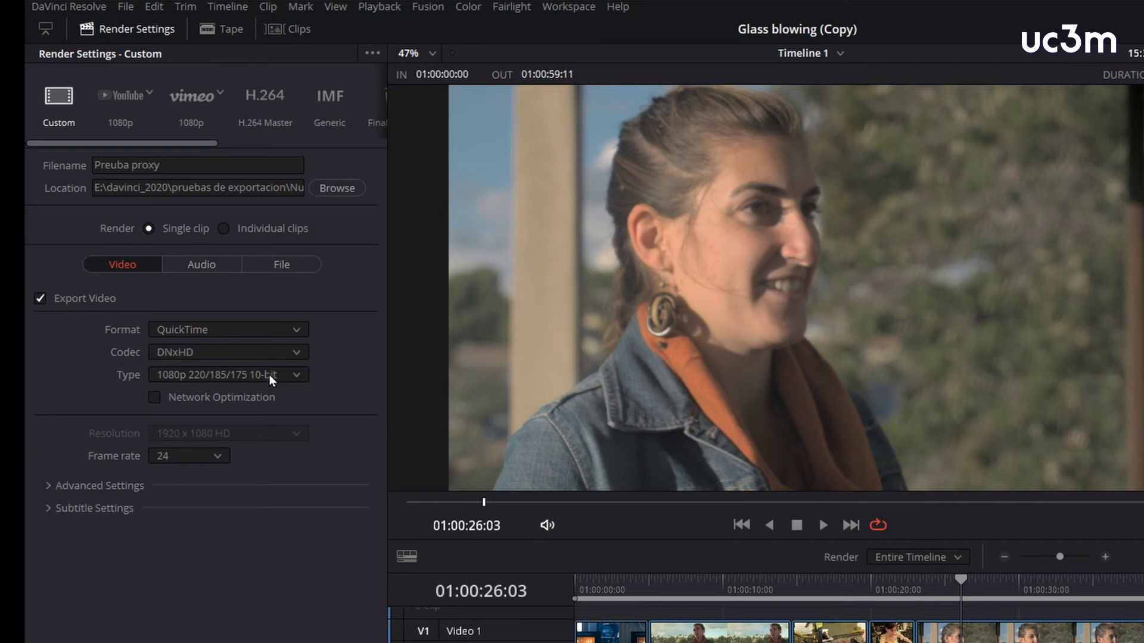
click(299, 372)
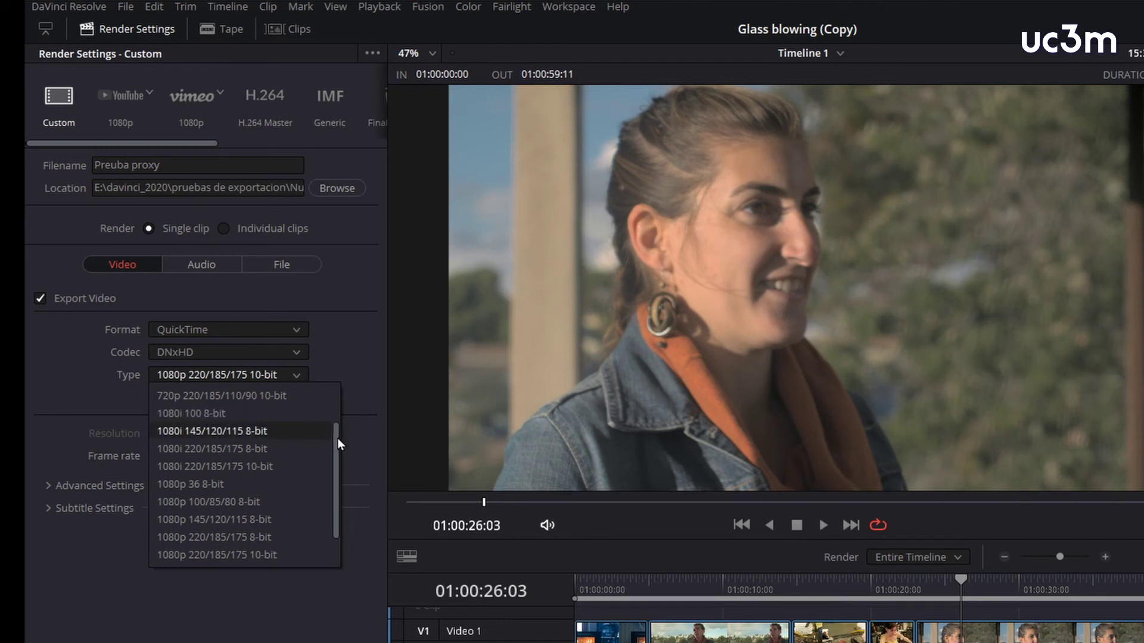
drag(338, 438, 327, 469)
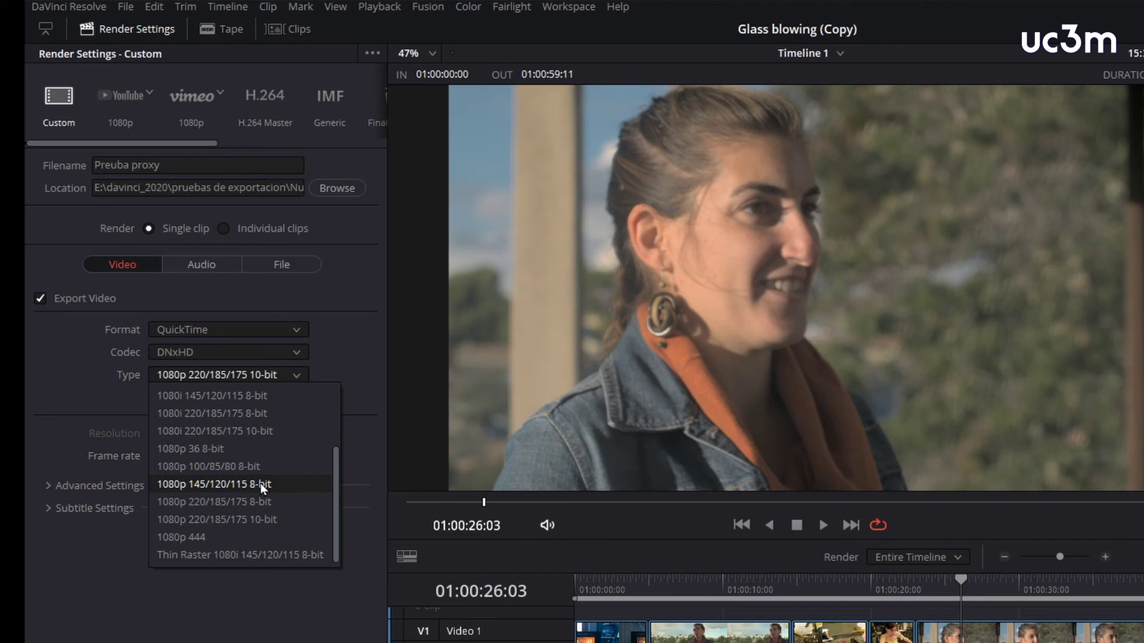
click(244, 447)
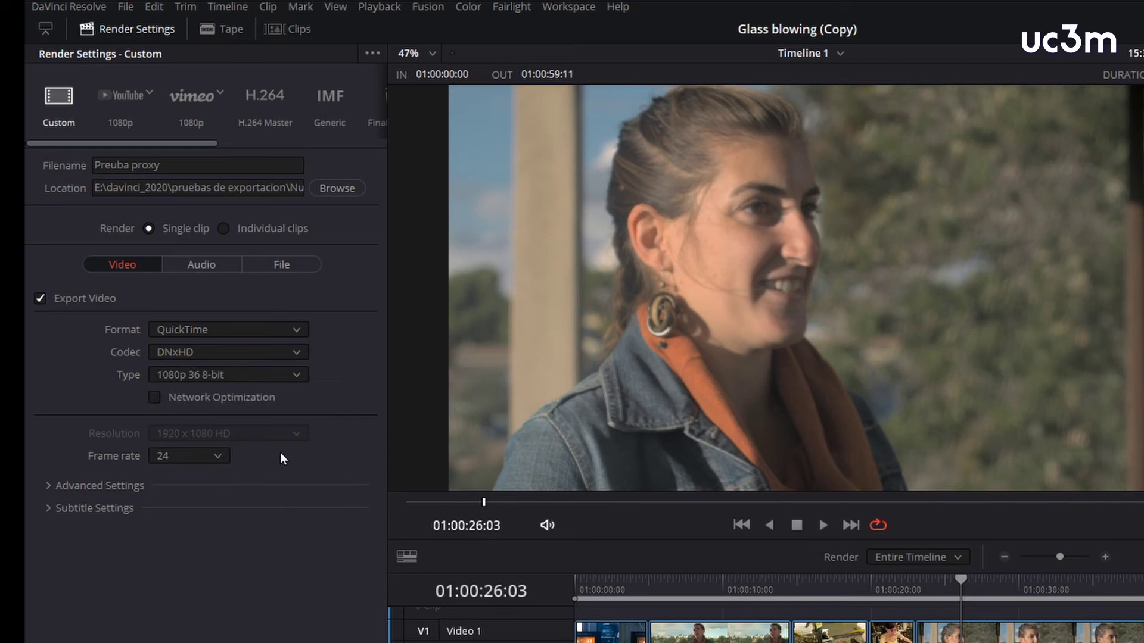
click(199, 265)
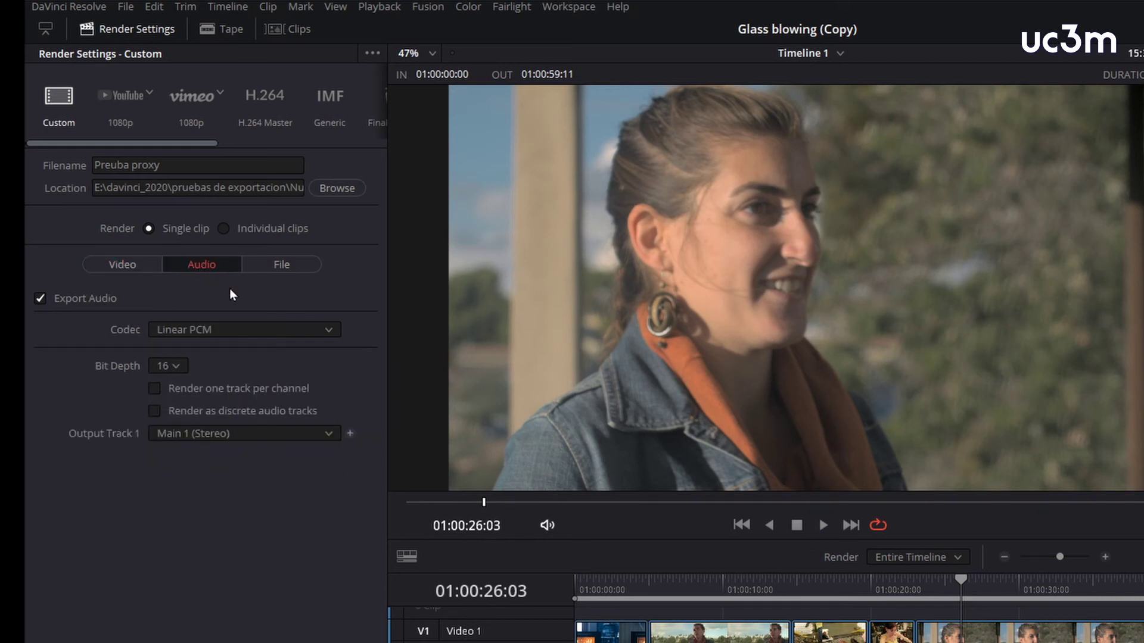
Keep Linear PCM as the audio codec and change its bit depth from 16 to 24
click(325, 332)
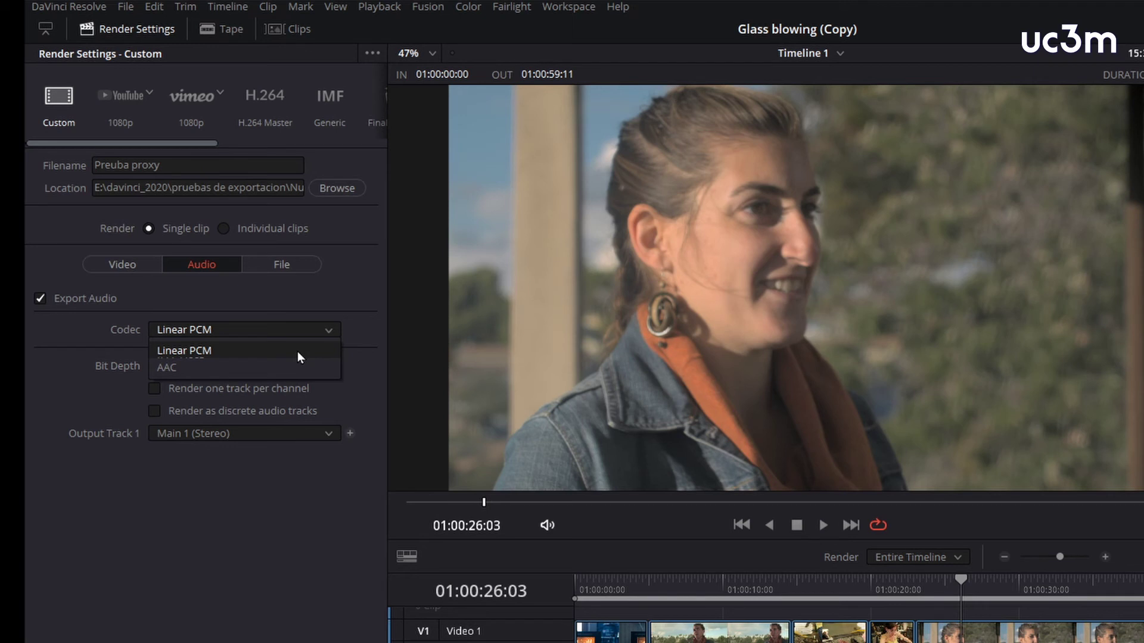
click(298, 348)
click(176, 367)
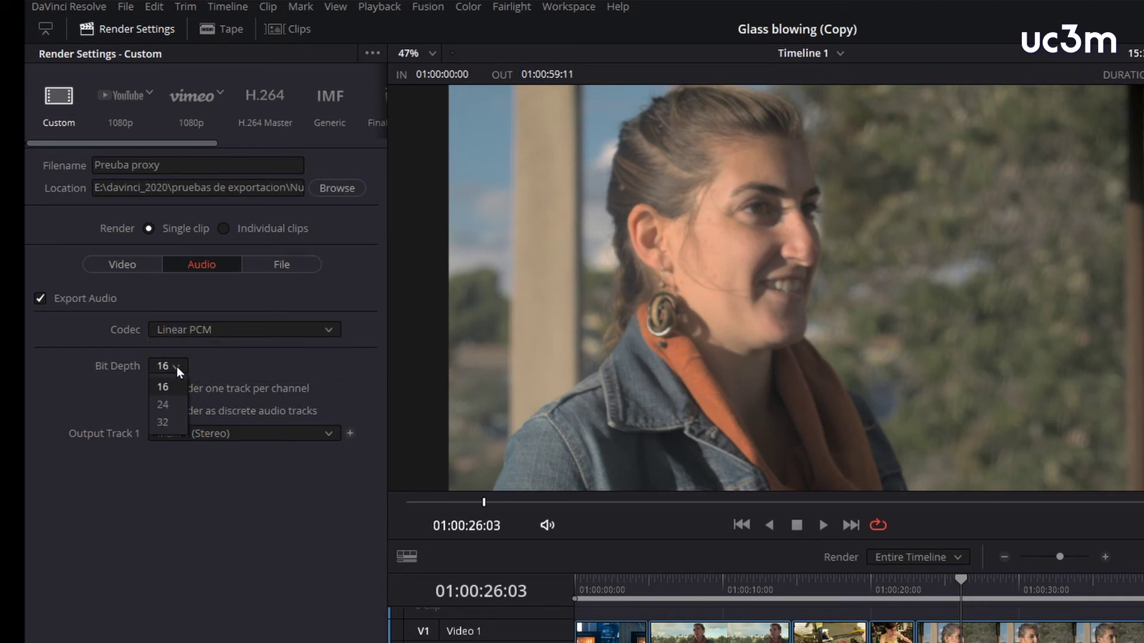
click(176, 411)
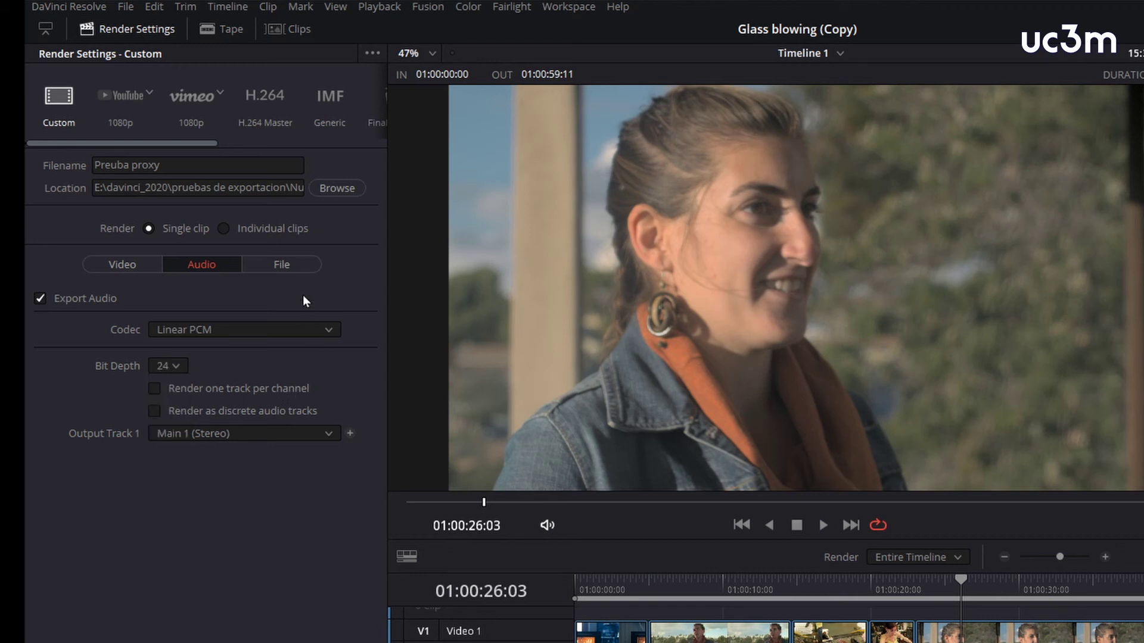
click(305, 275)
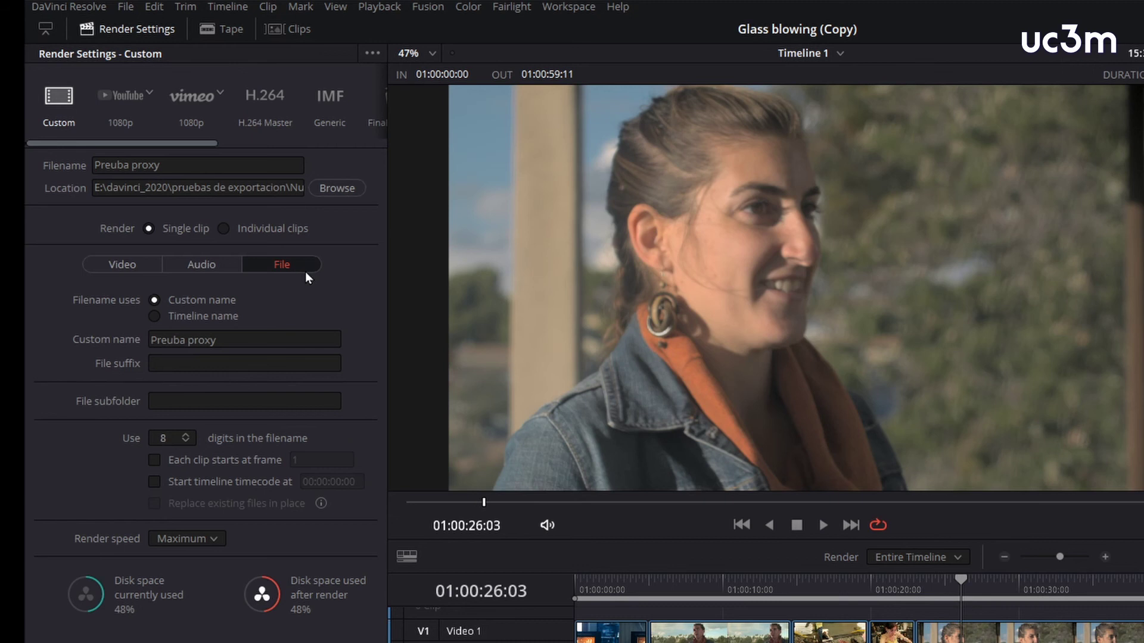
Render individual clips, naming each output file after its source clip
click(227, 227)
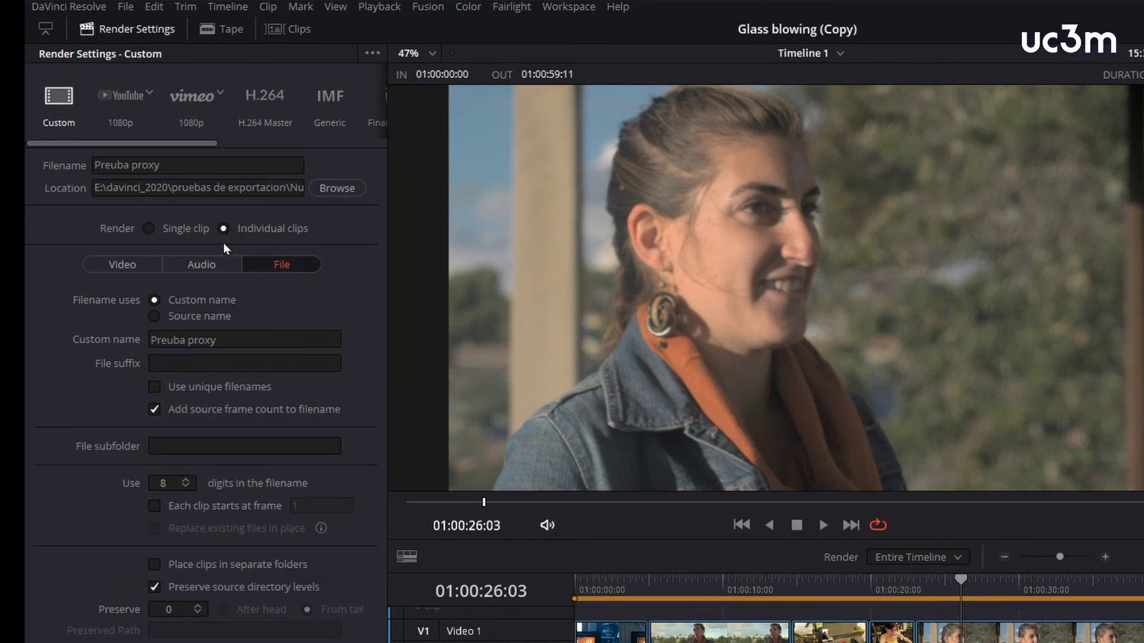
click(154, 316)
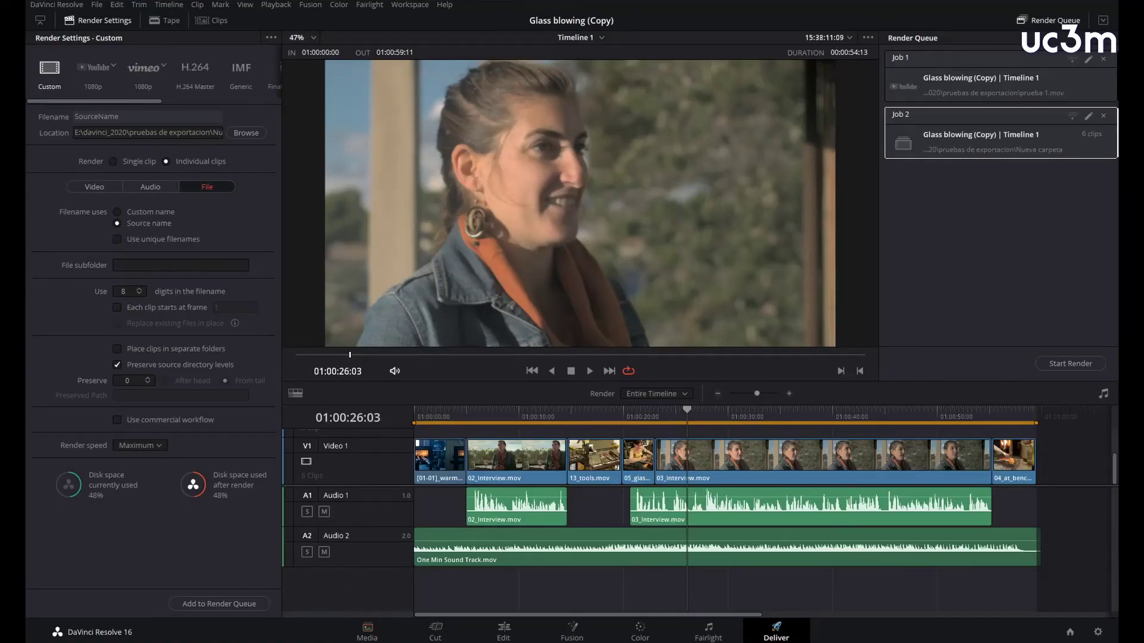
click(368, 633)
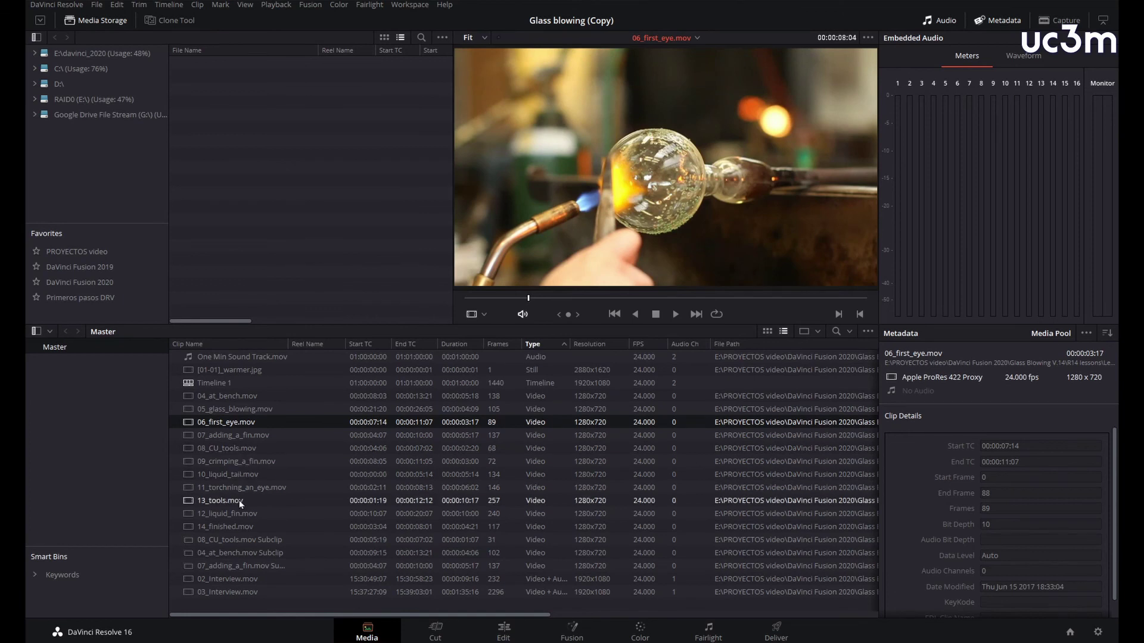
shift+click(236, 523)
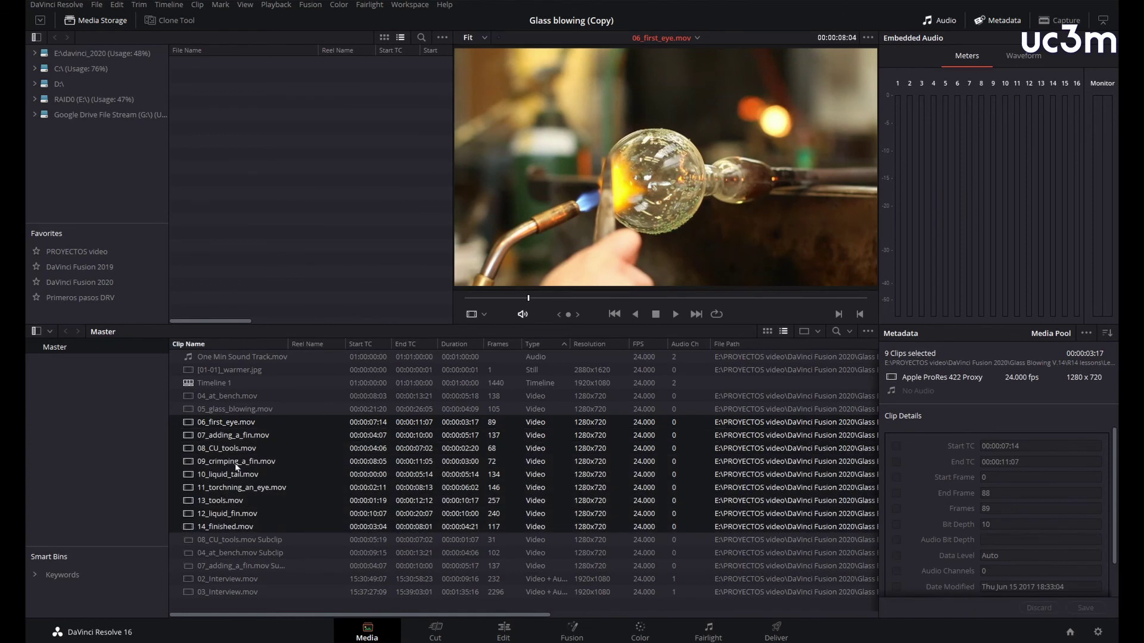
right_click(244, 424)
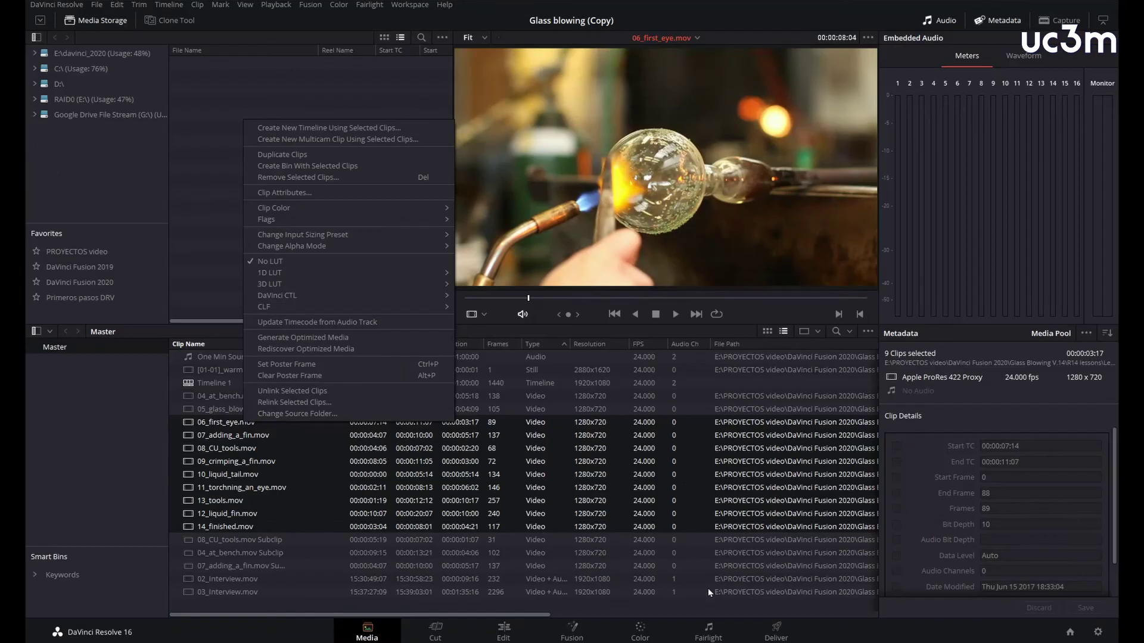
click(776, 633)
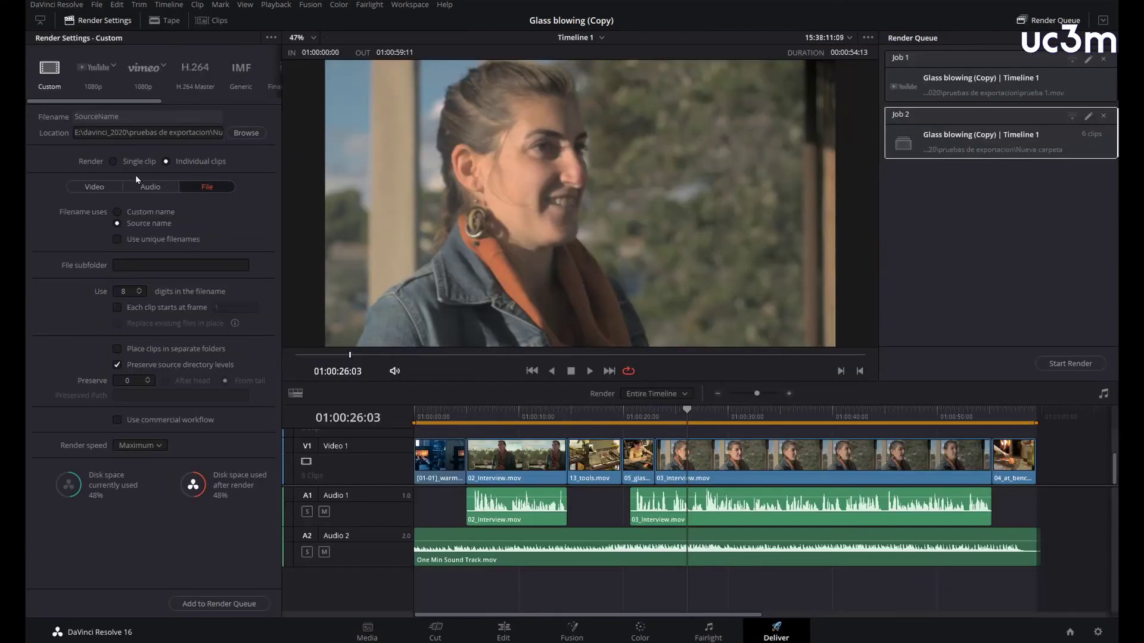
Set the render back to Single clip named Untitled, show Video settings, and select Job 1
click(114, 160)
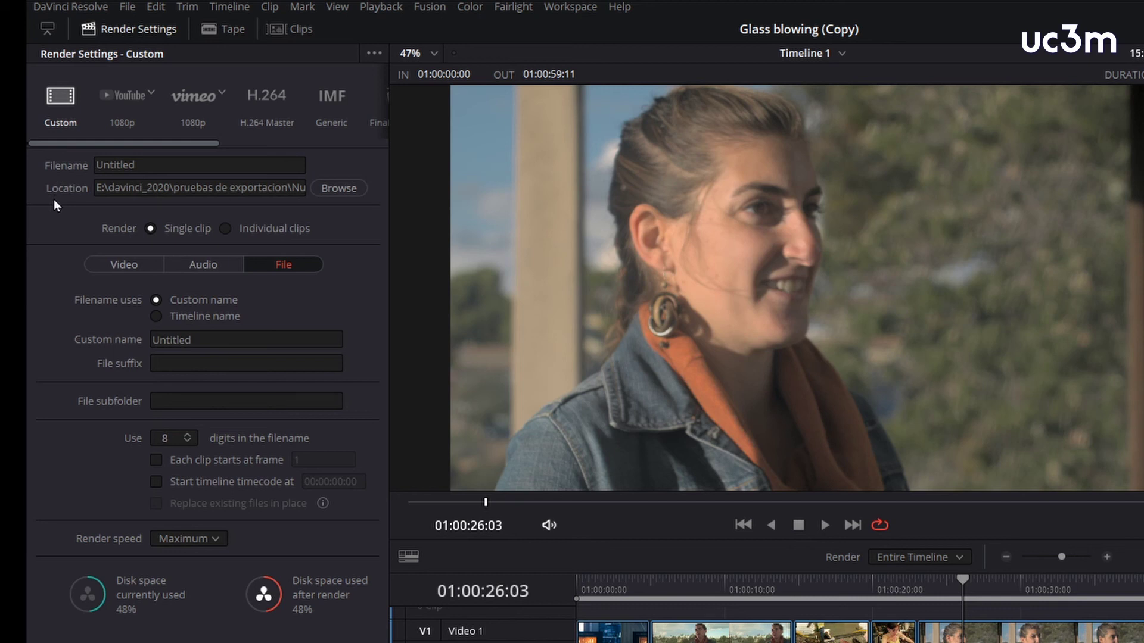
click(125, 263)
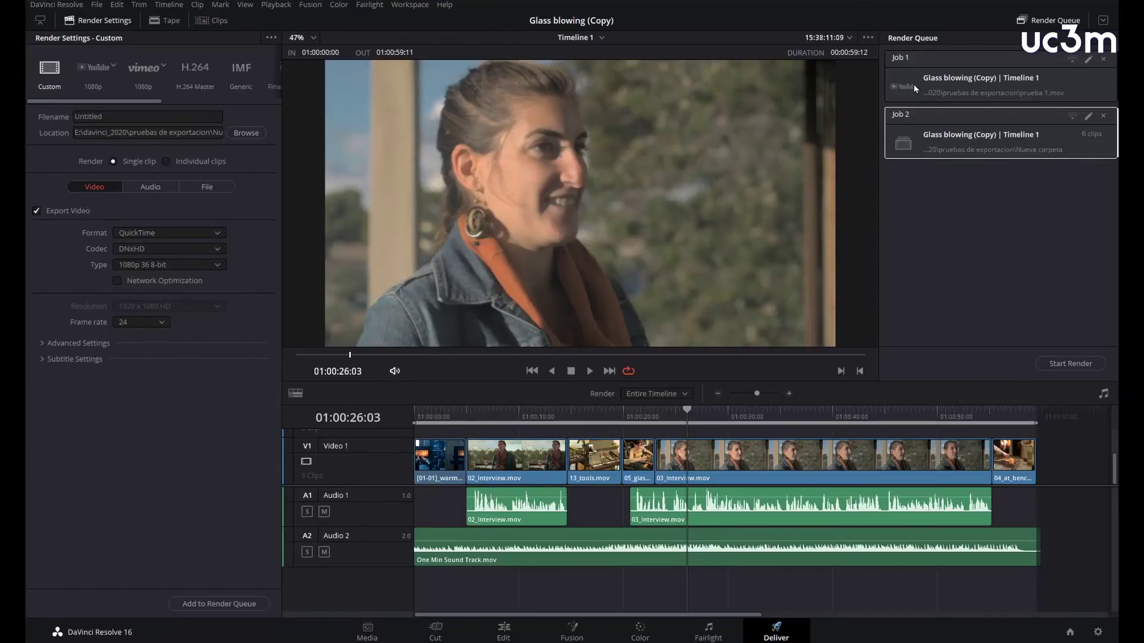
click(914, 84)
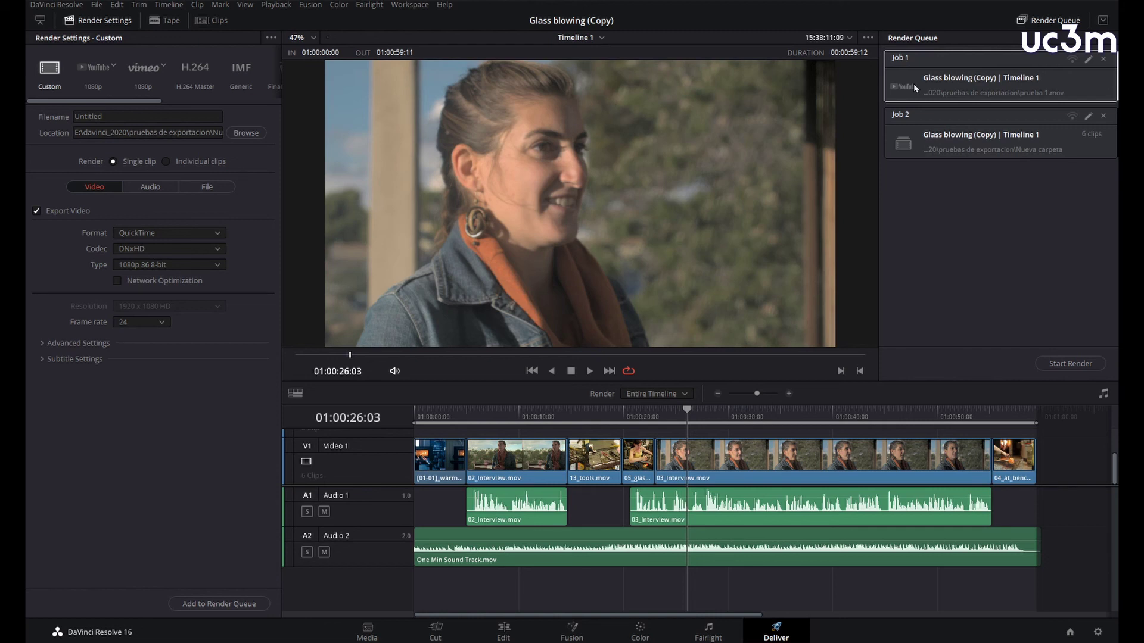
Review the proxy job's render settings, check the 02_Interview.mov clip and the timeline end
click(972, 148)
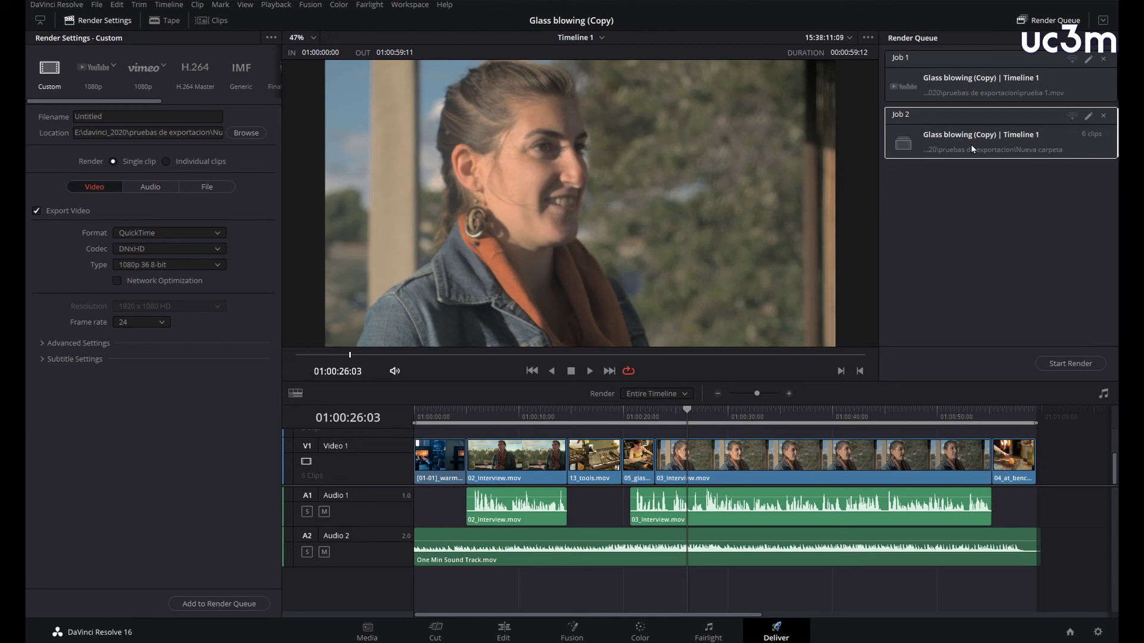
click(988, 113)
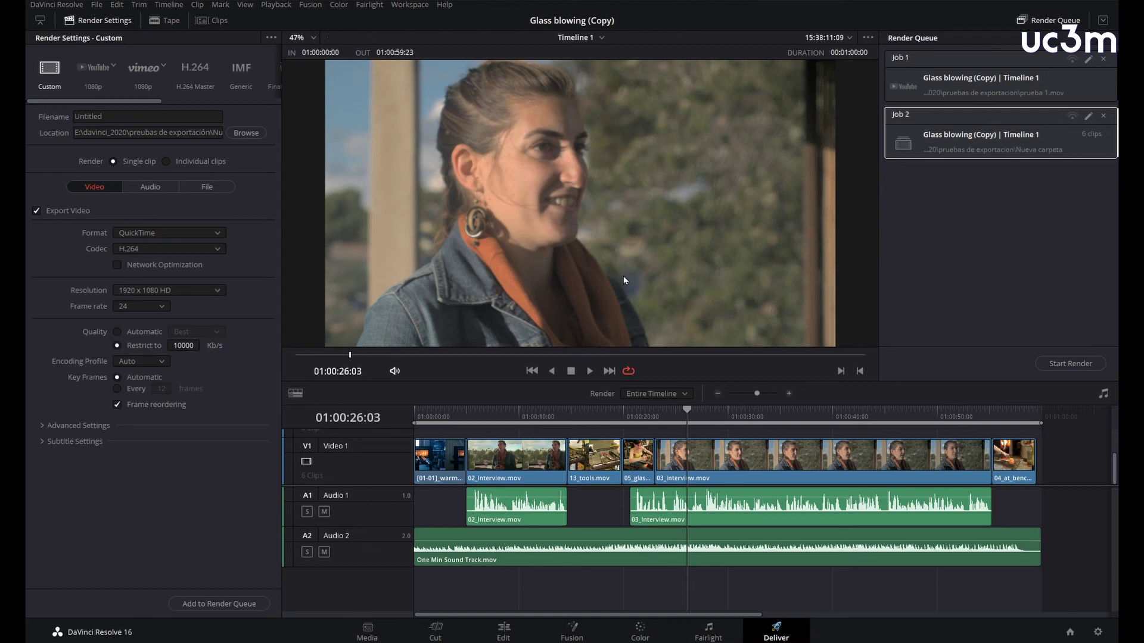
click(523, 455)
click(1041, 410)
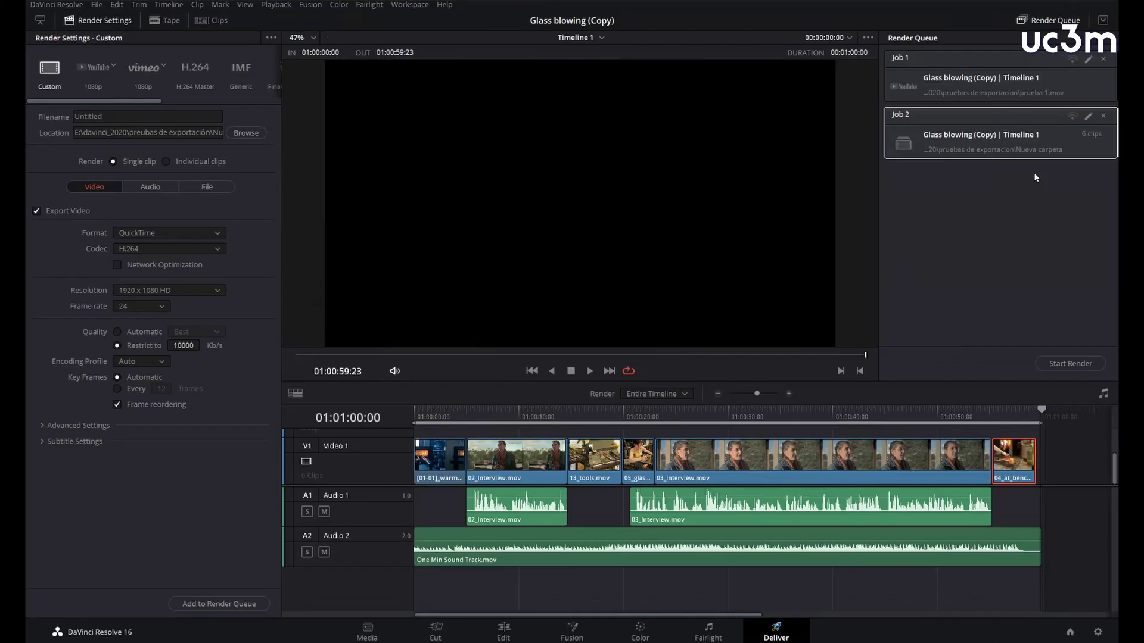
Render the timeline export job and the proxy job together
click(1037, 66)
ctrl+click(1034, 134)
click(1080, 368)
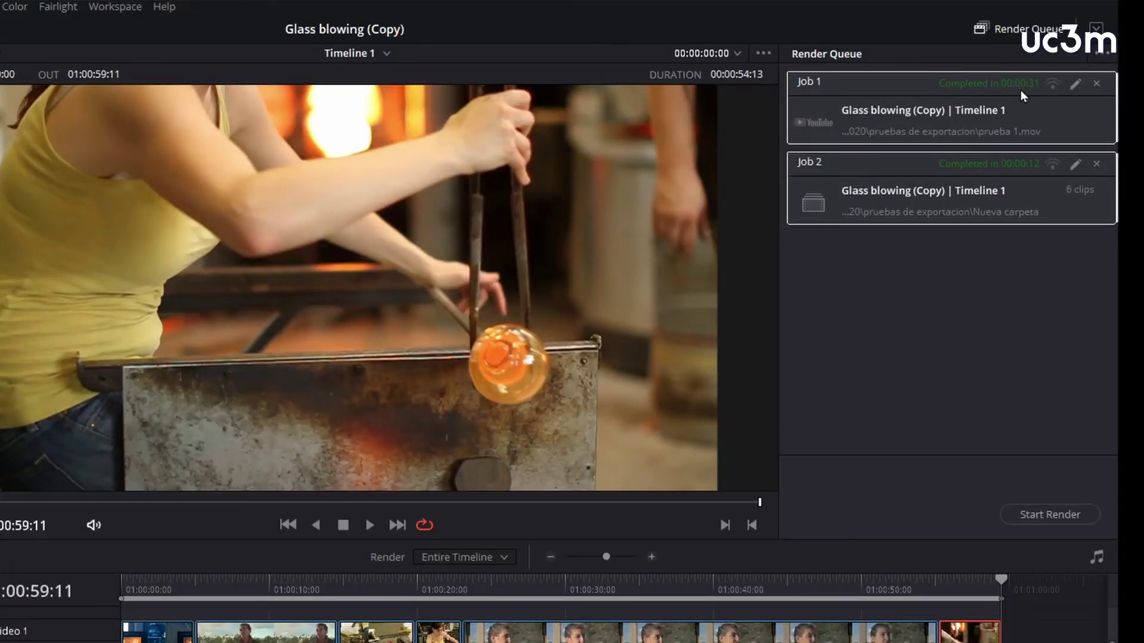
right_click(1021, 91)
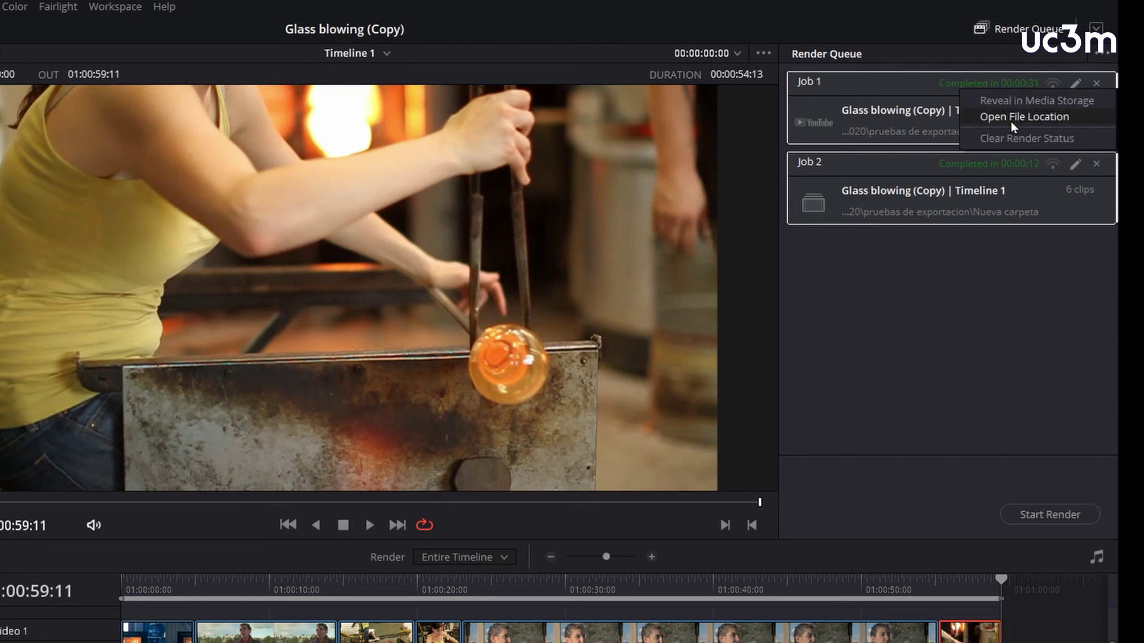
click(1010, 118)
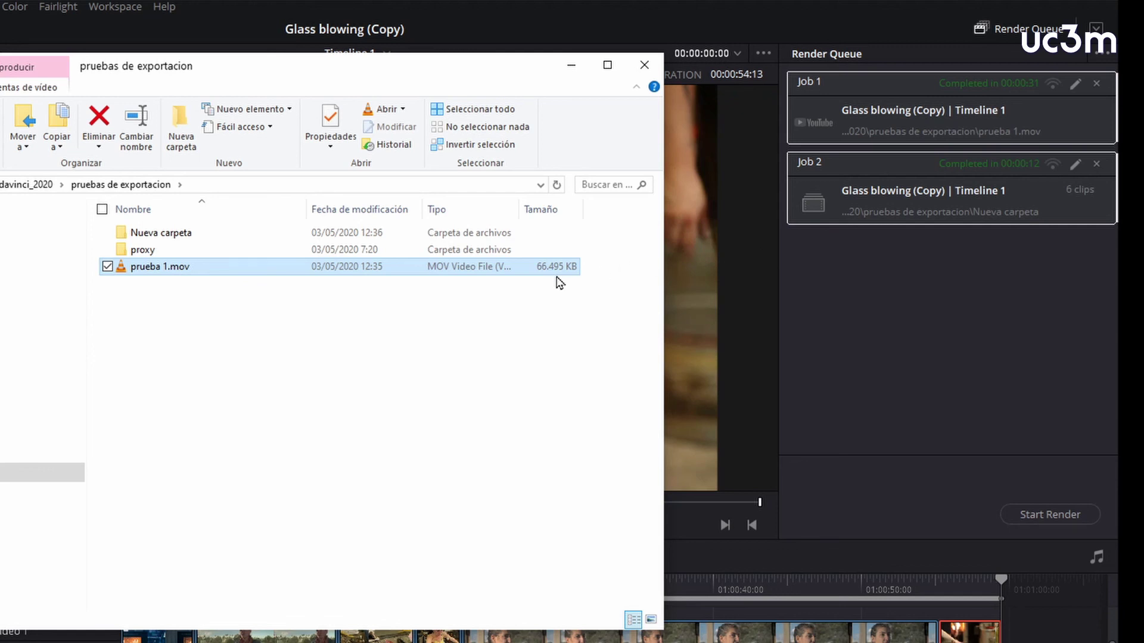
click(653, 74)
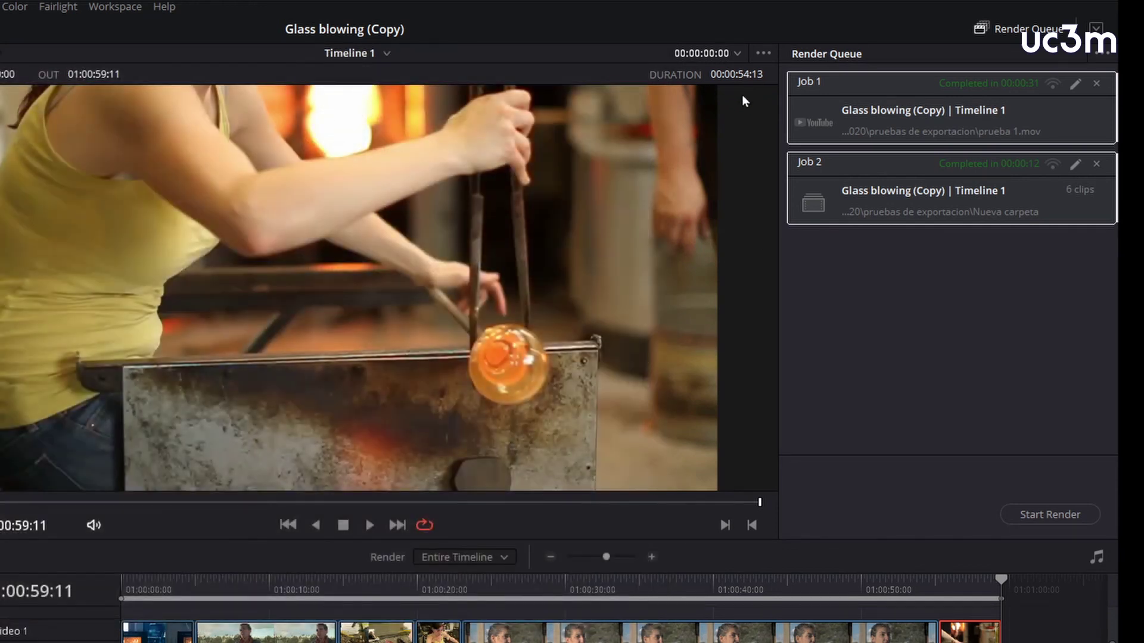
Open the proxy job's output folder, then reveal the Nueva carpeta proxies in Media Storage
click(924, 170)
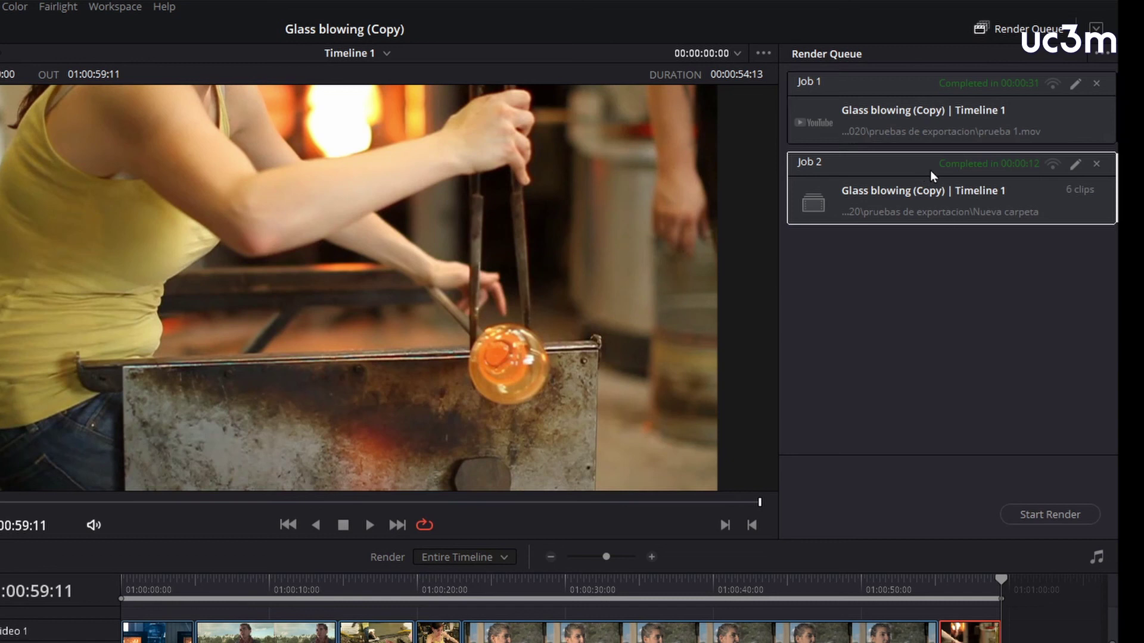
right_click(1035, 171)
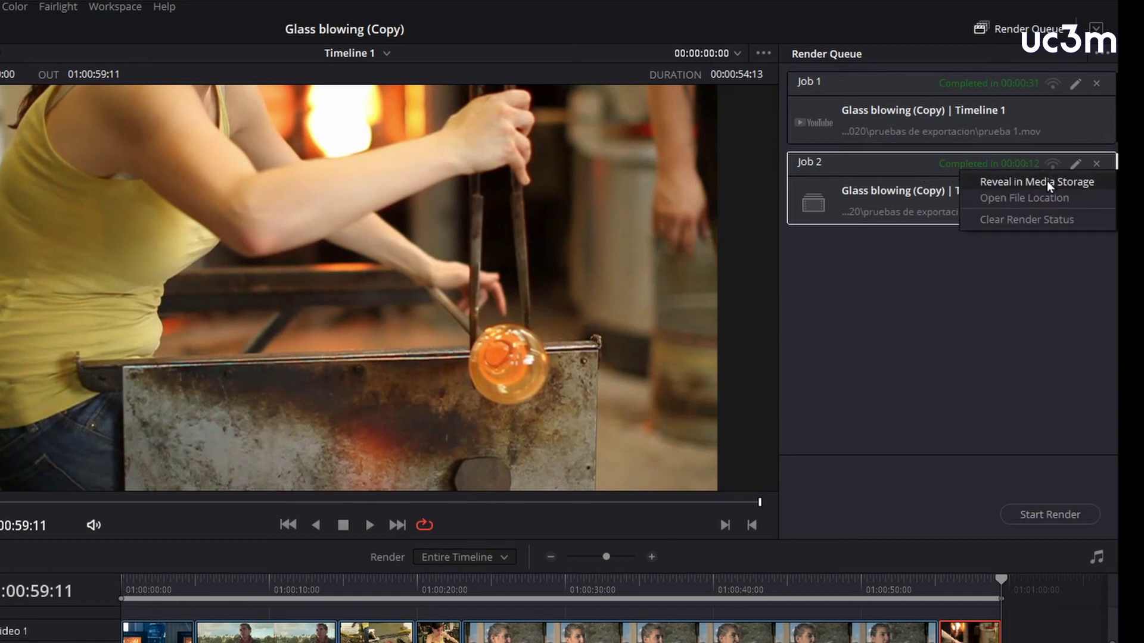
click(1047, 182)
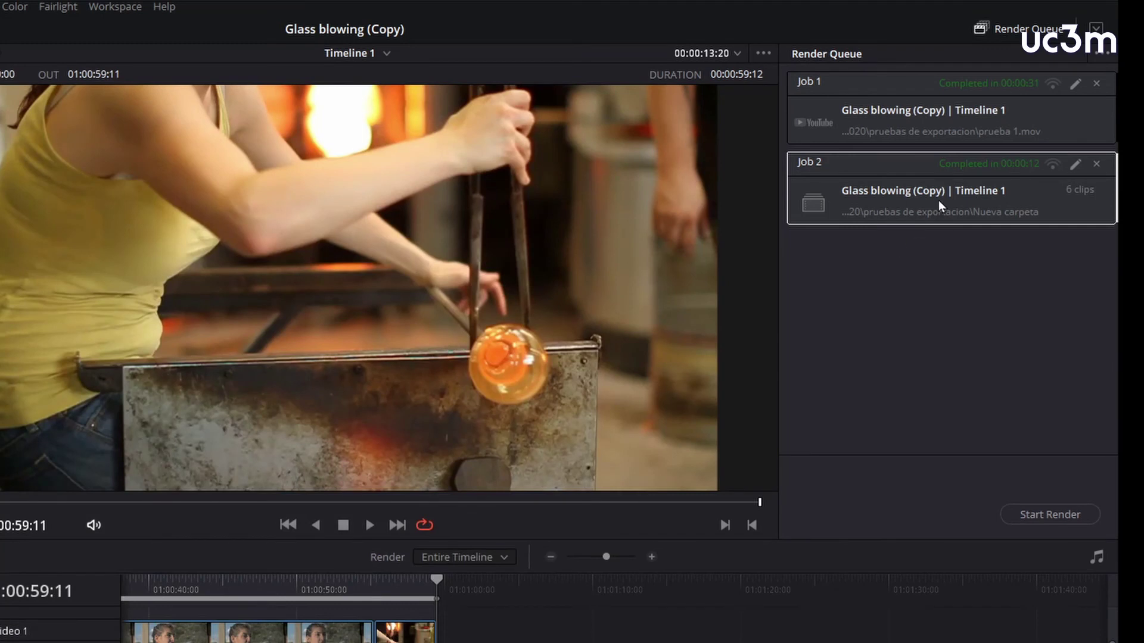
right_click(970, 161)
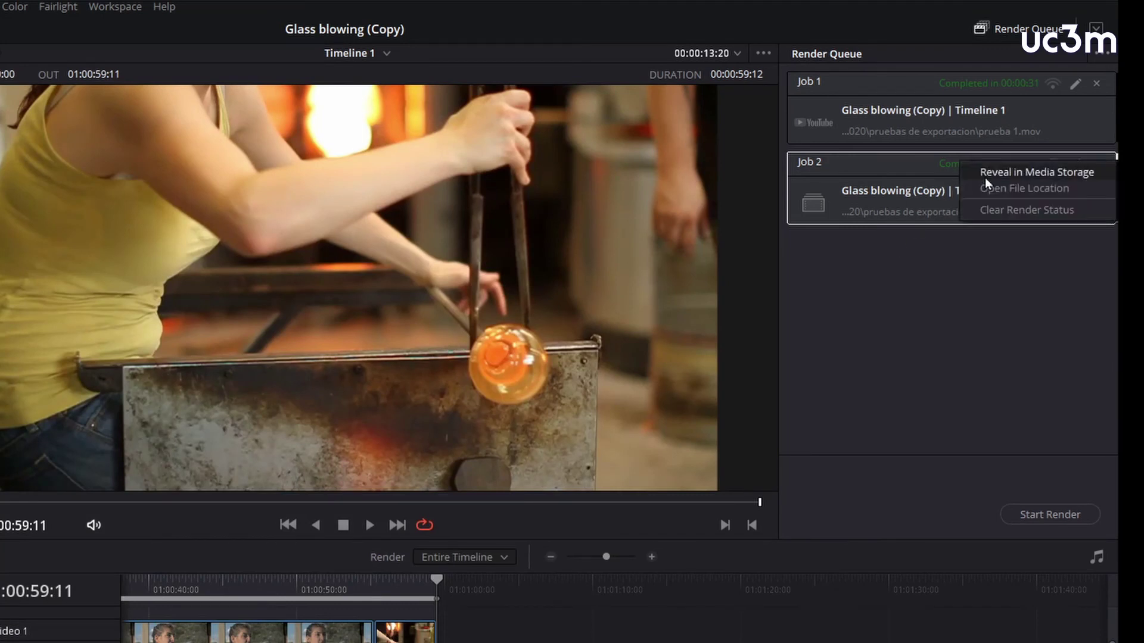
click(984, 177)
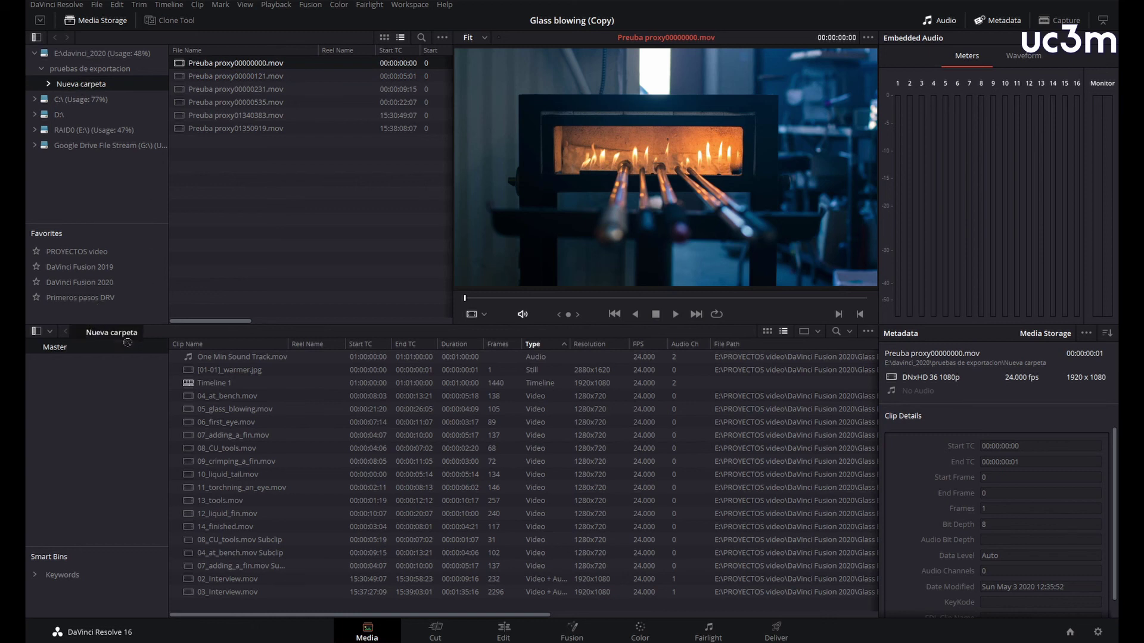
Add Nueva carpeta to the Media Pool as a bin and preview Preuba proxy00000121.mov
drag(79, 88, 121, 419)
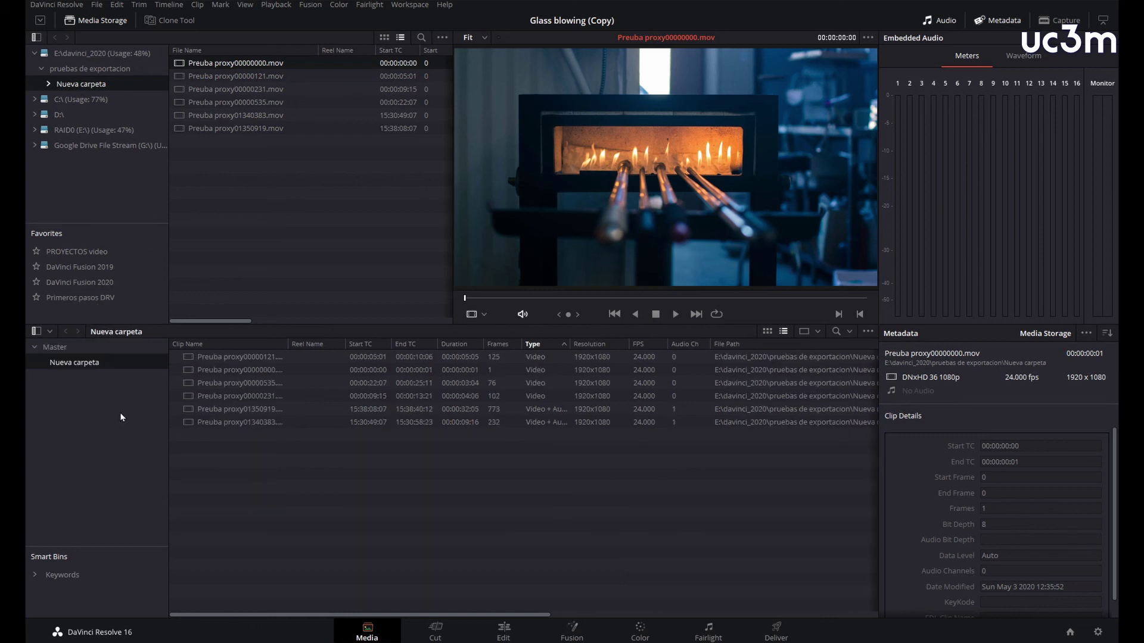
click(248, 357)
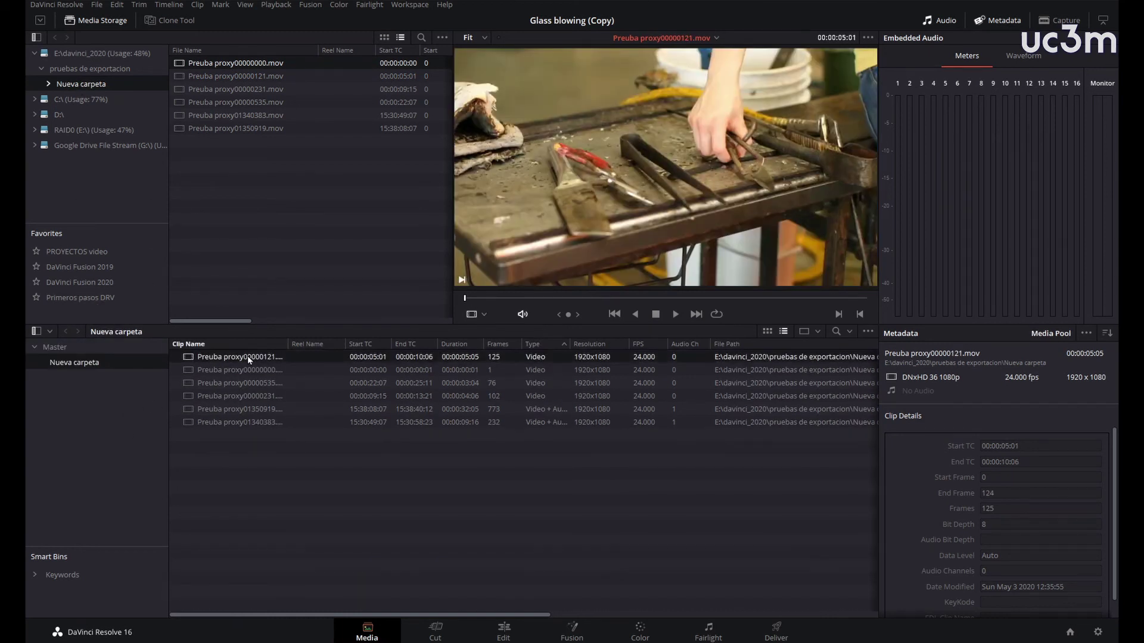